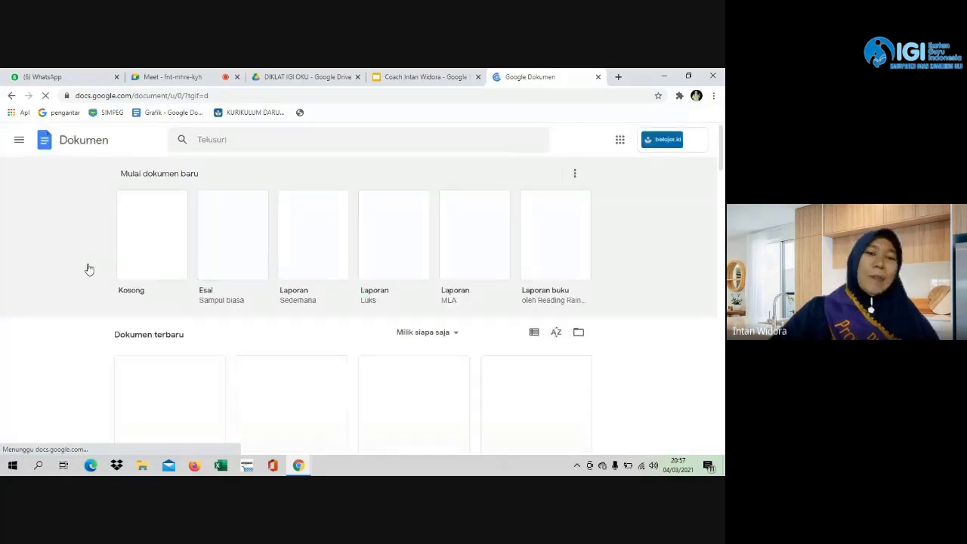
Create a new blank document from the Kosong template card.
left_click(137, 259)
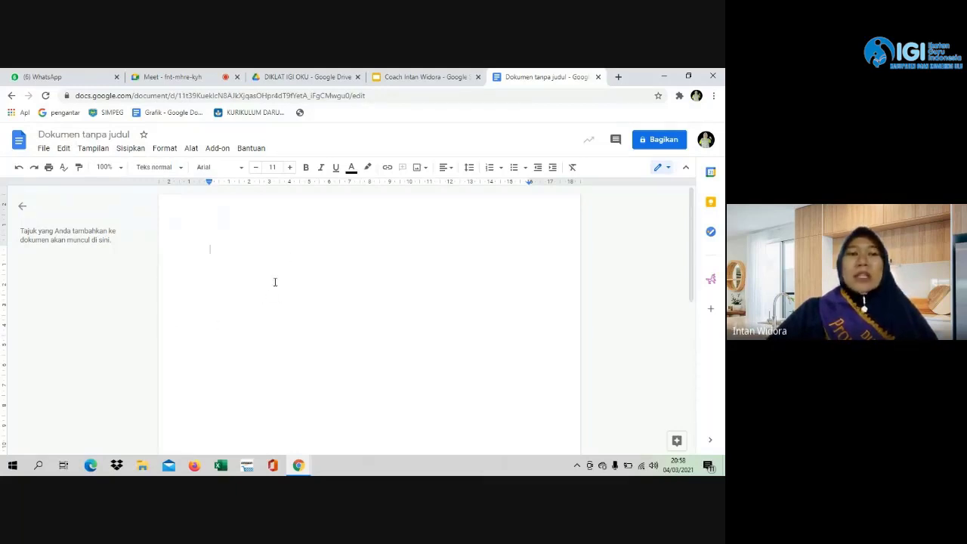
Put the 'Dokumen tanpa judul' title into edit mode to rename it.
left_click(87, 135)
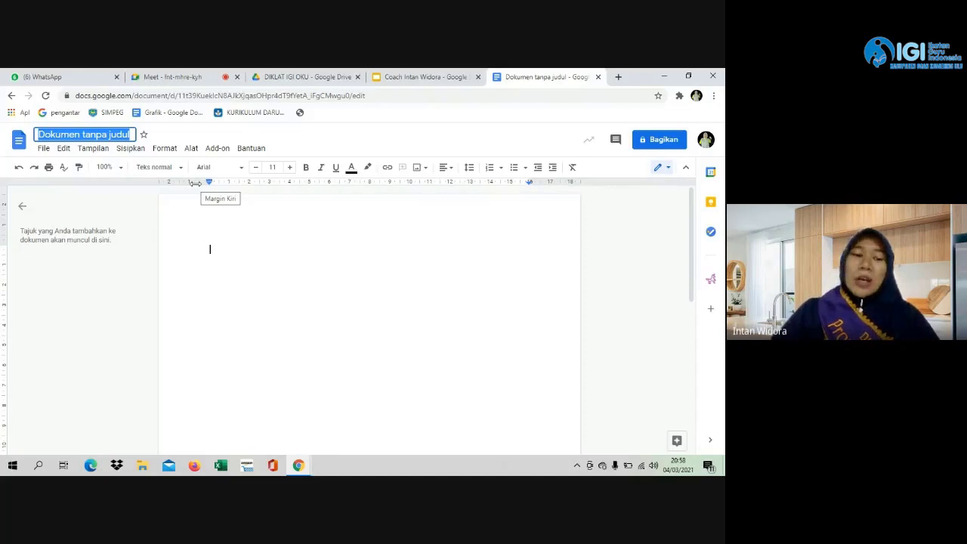
Title the document 'Coba Docs OKU' and confirm it by clicking the page.
key("Caps_Lock")
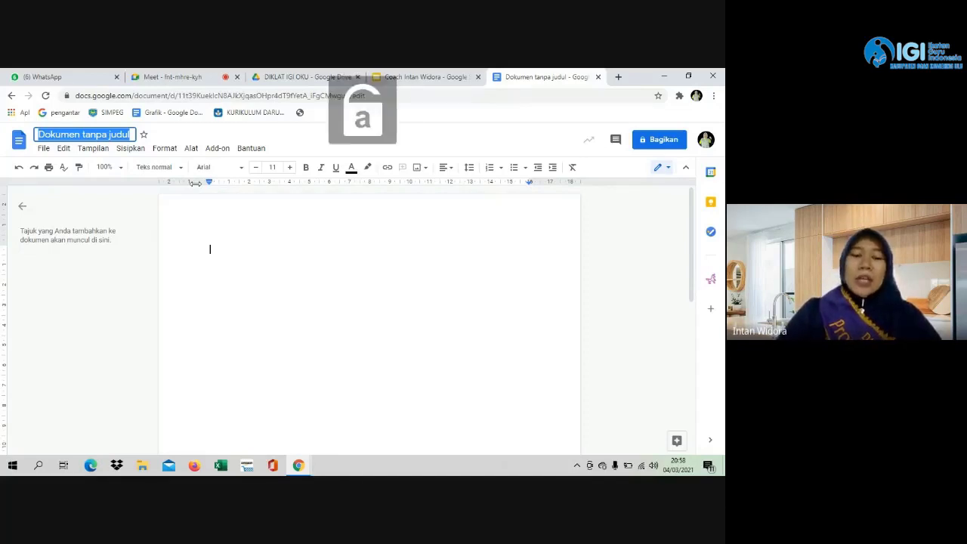
type("d")
key("Caps_Lock")
type("OKU")
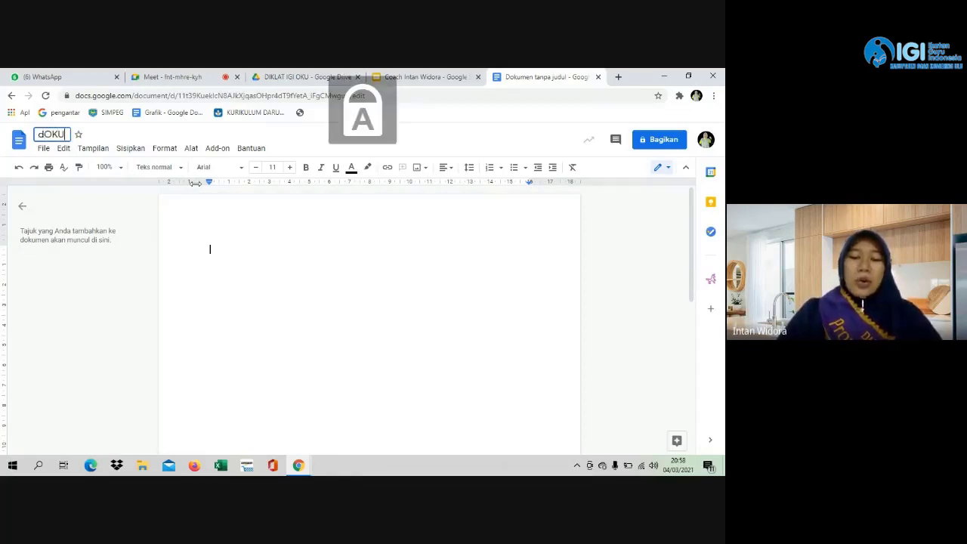
key("BackSpace")
key("BackSpace")
key("BackSpace")
key("BackSpace")
type("C")
key("Caps_Lock")
type("oba")
key("Caps_Lock")
type("D")
key("Caps_Lock")
type("ocs")
key("Caps_Lock")
type("OKU")
key("Caps_Lock")
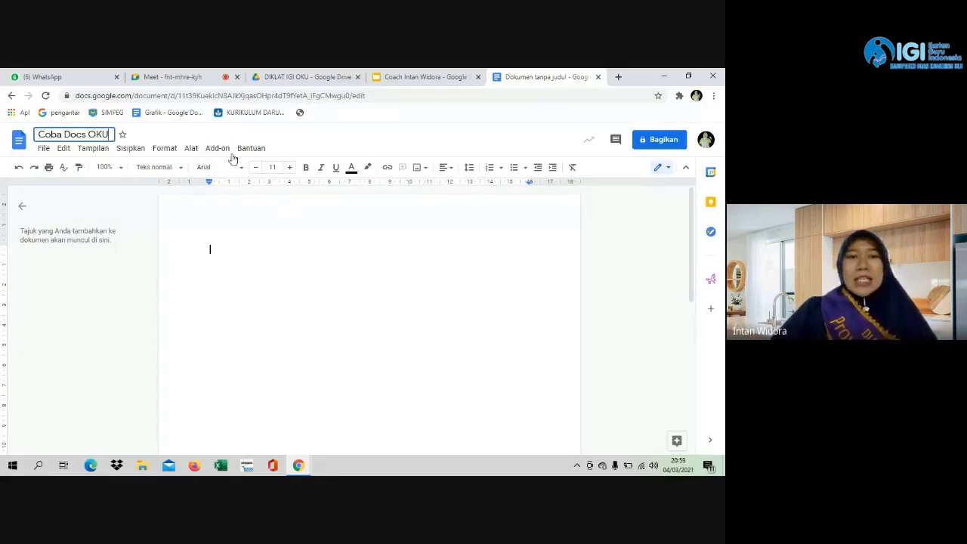
left_click(300, 274)
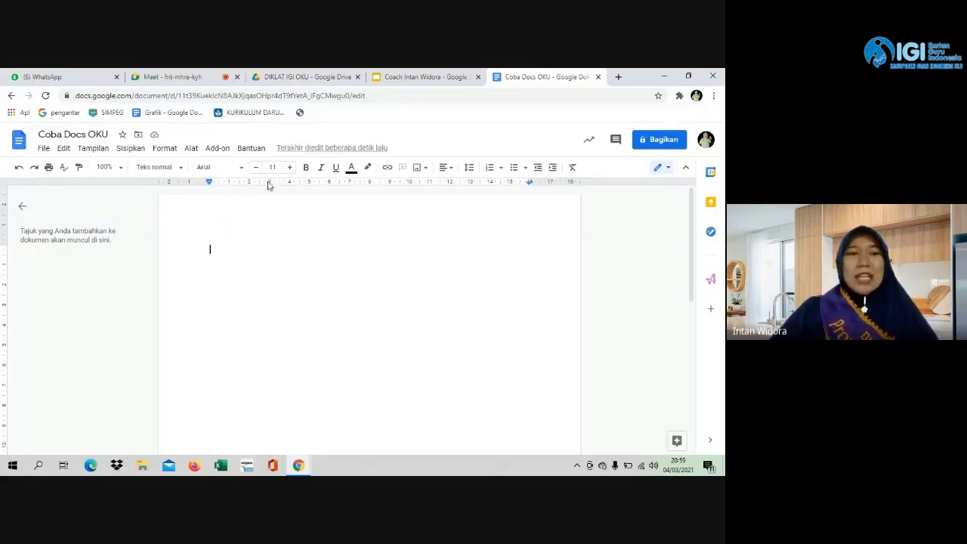
Use Alat > Terjemahkan dokumen to create an Indonesia-translated copy.
left_click(193, 149)
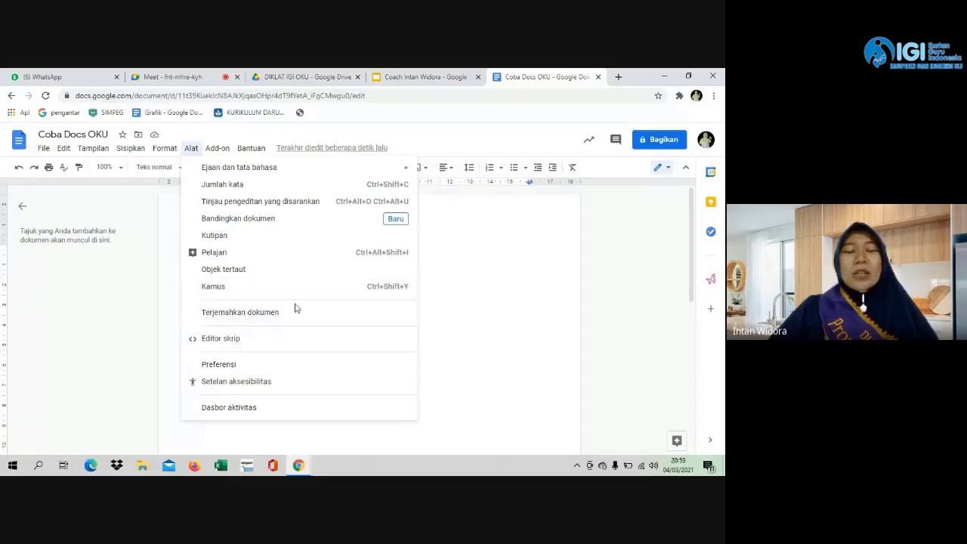
left_click(253, 317)
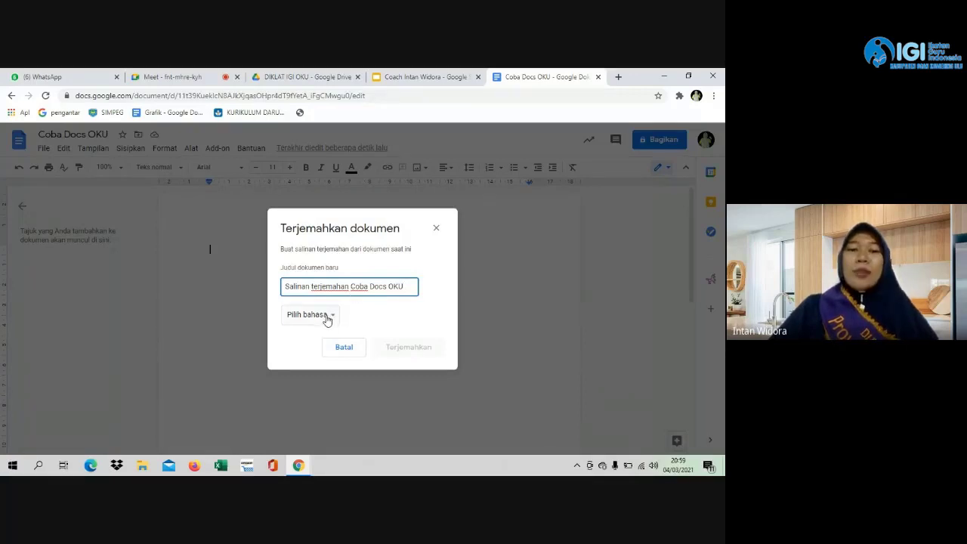
left_click(335, 316)
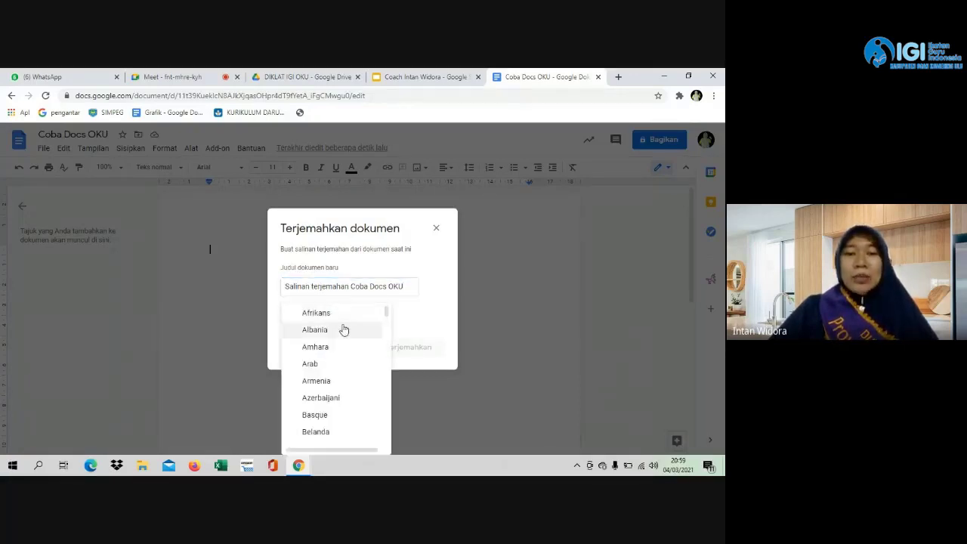
scroll(349, 366, "down", 5)
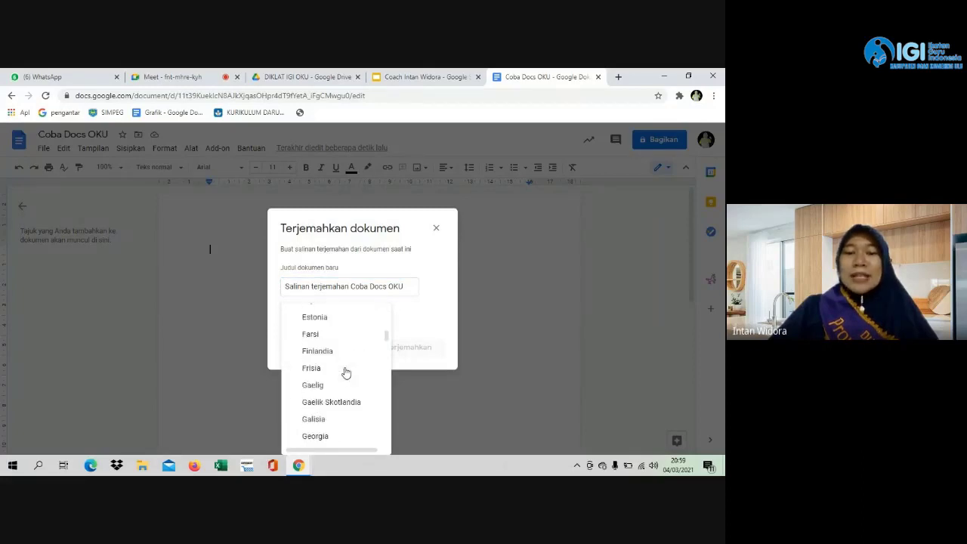
scroll(345, 371, "down", 5)
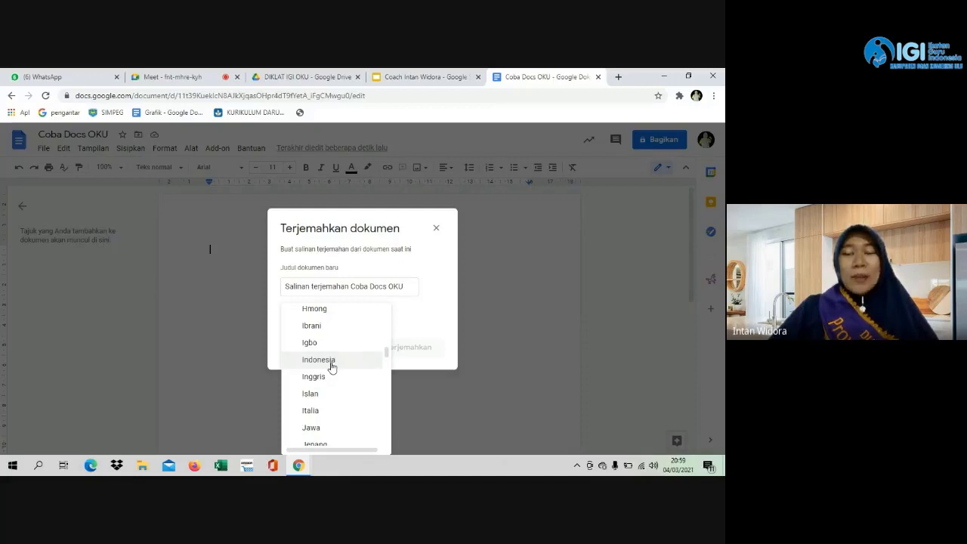
scroll(318, 411, "down", 2)
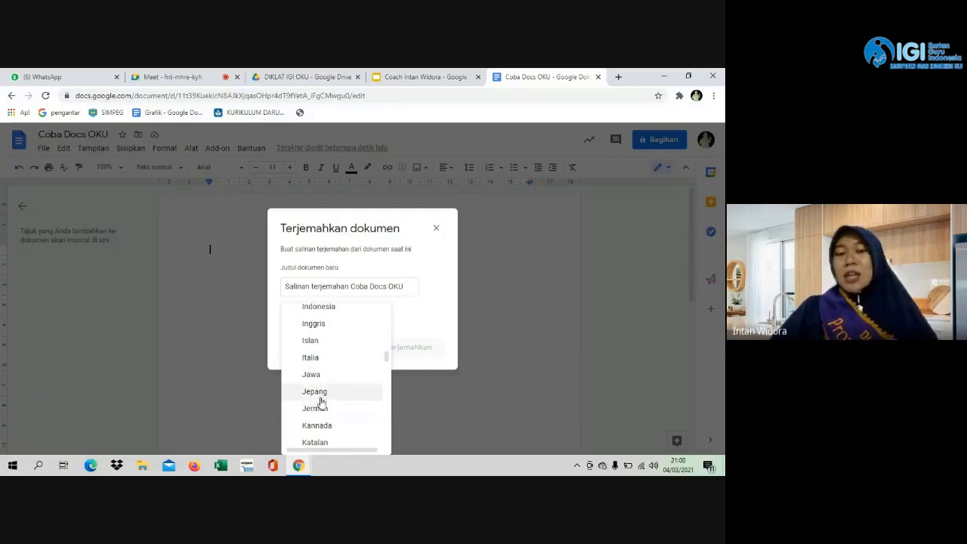
left_click(322, 314)
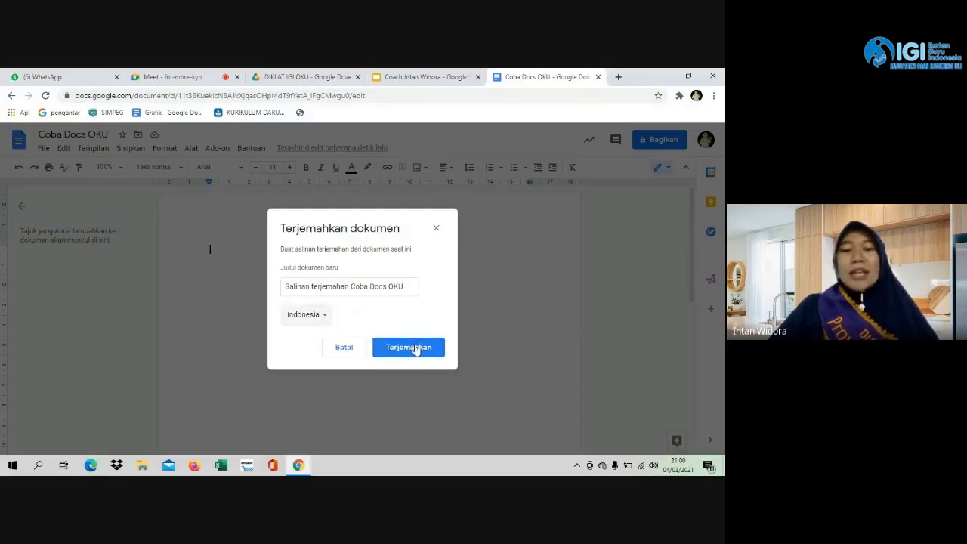
left_click(420, 353)
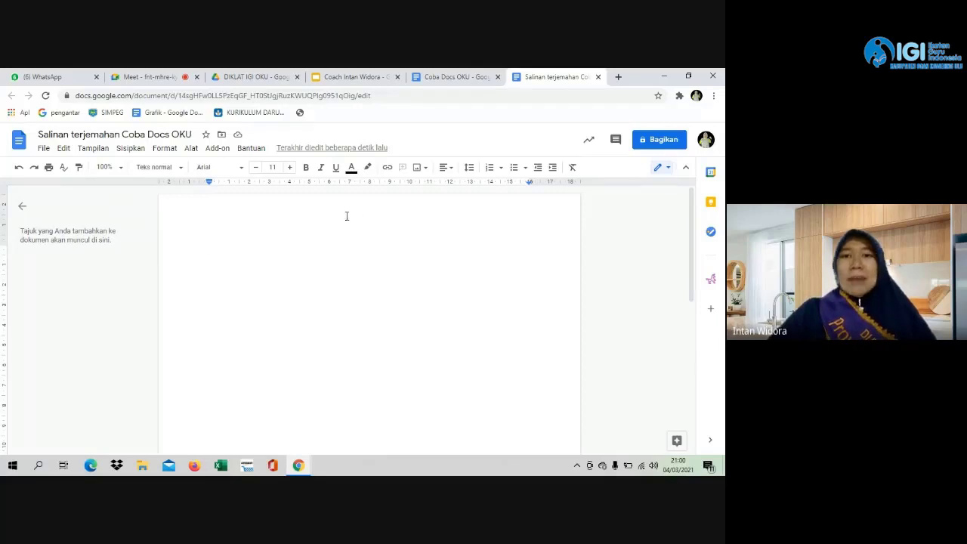
Glance at the original Coba Docs OKU tab, then return to the Salinan terjemahan copy.
left_click(455, 77)
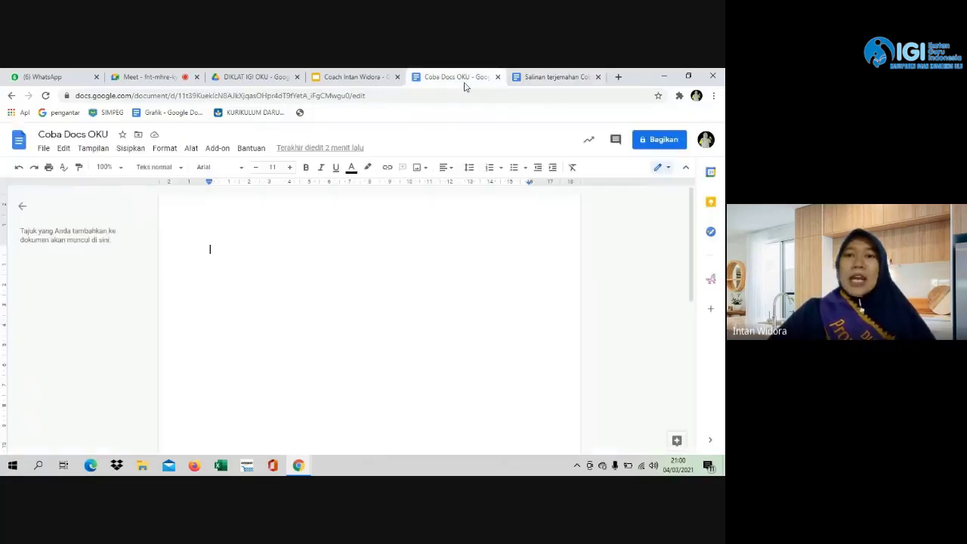
left_click(529, 79)
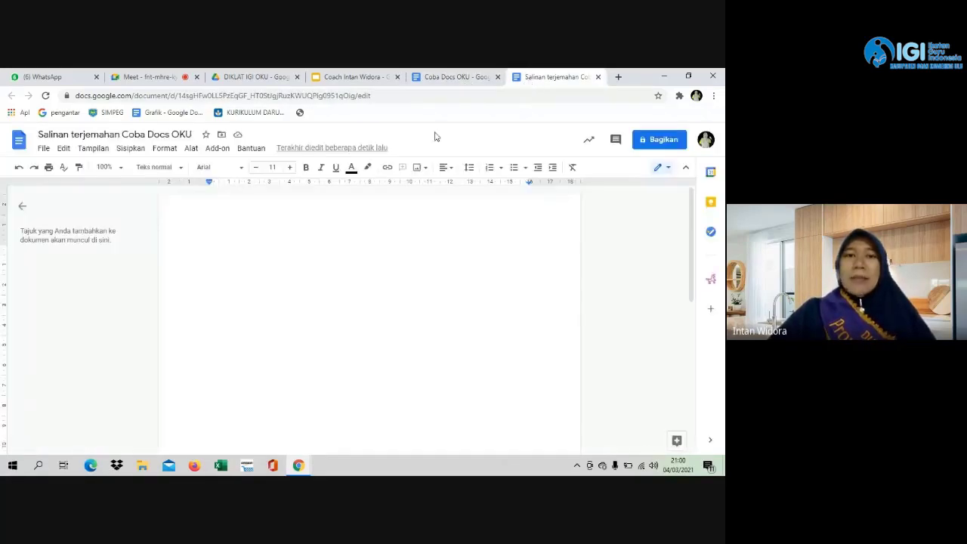
Turn on Ketik dengan suara voice typing from the Alat menu.
left_click(192, 149)
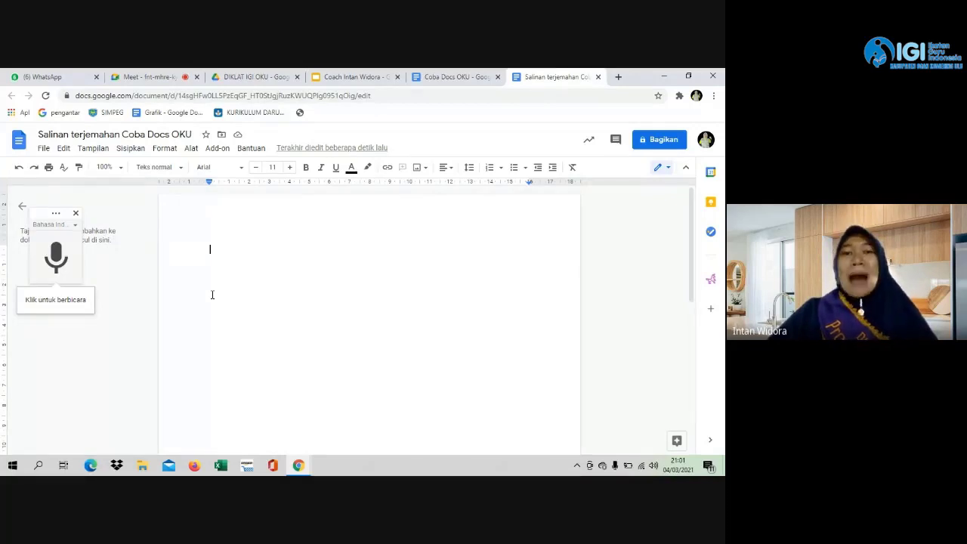
Start and stop voice dictation, then close the Salinan terjemahan Coba Docs OKU tab.
left_click(58, 261)
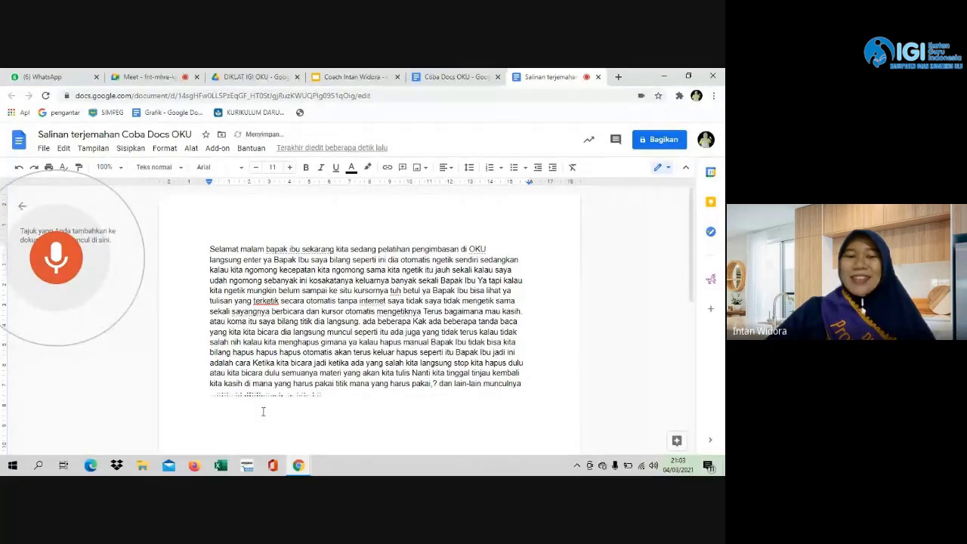
left_click(75, 278)
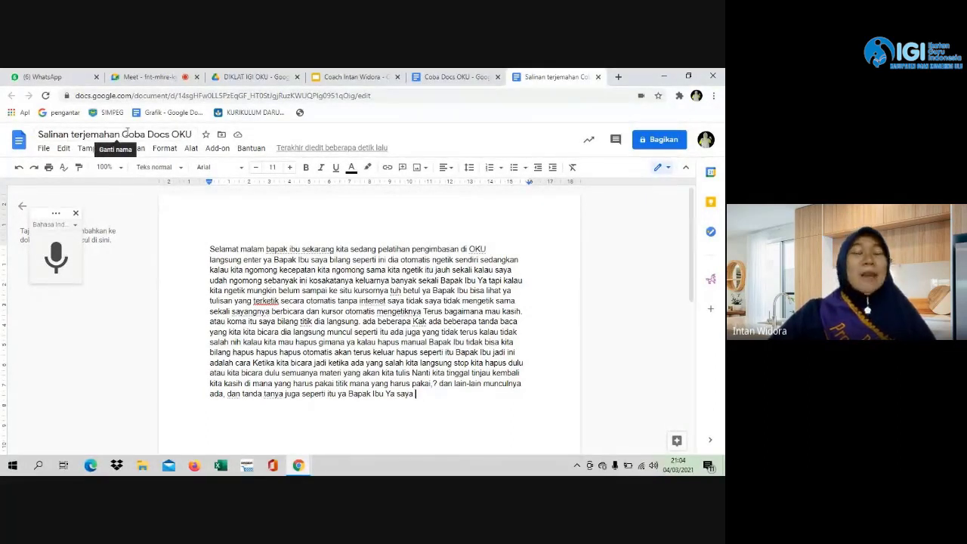
left_click(598, 77)
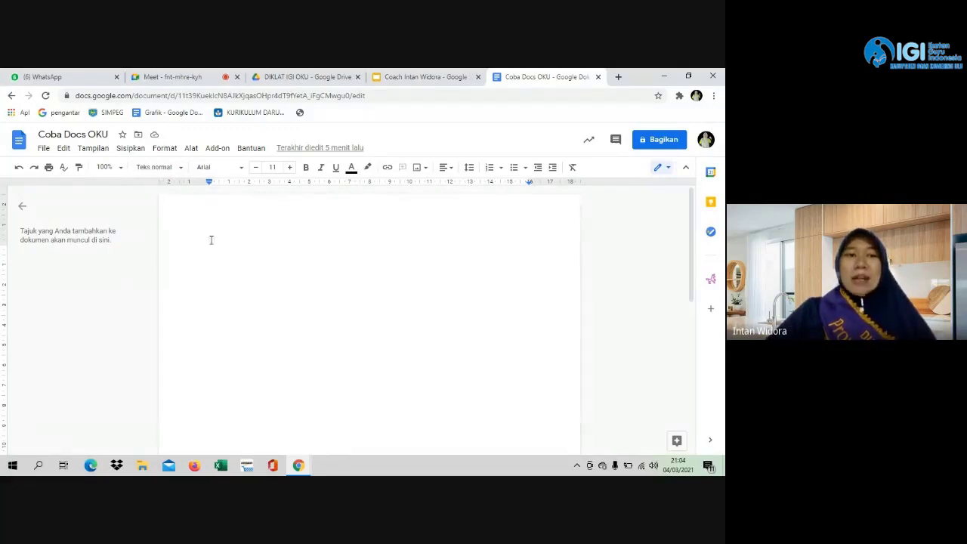
Show the Sisipkan > Gambar submenu of image sources, after deleting a stray 's'.
left_click(130, 150)
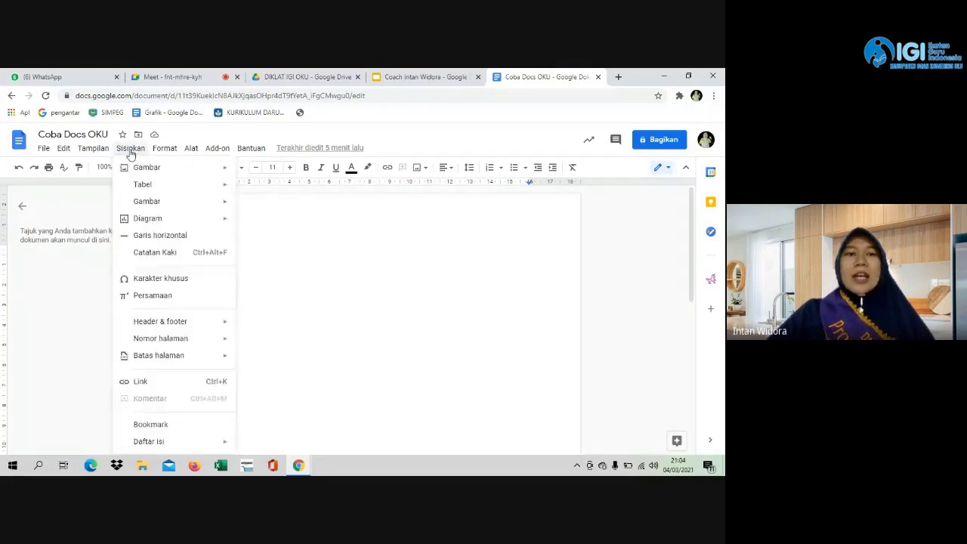
left_click(254, 241)
type("s")
key("BackSpace")
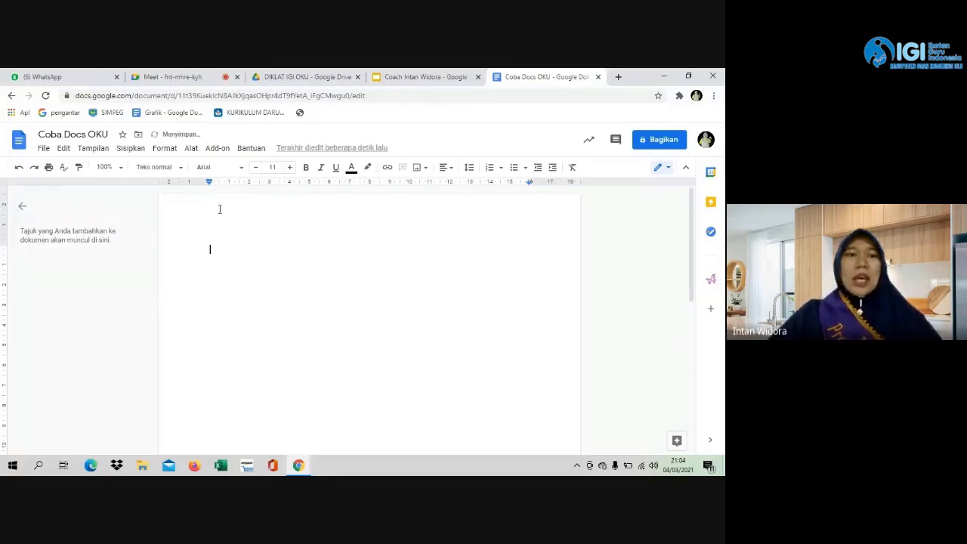
left_click(129, 150)
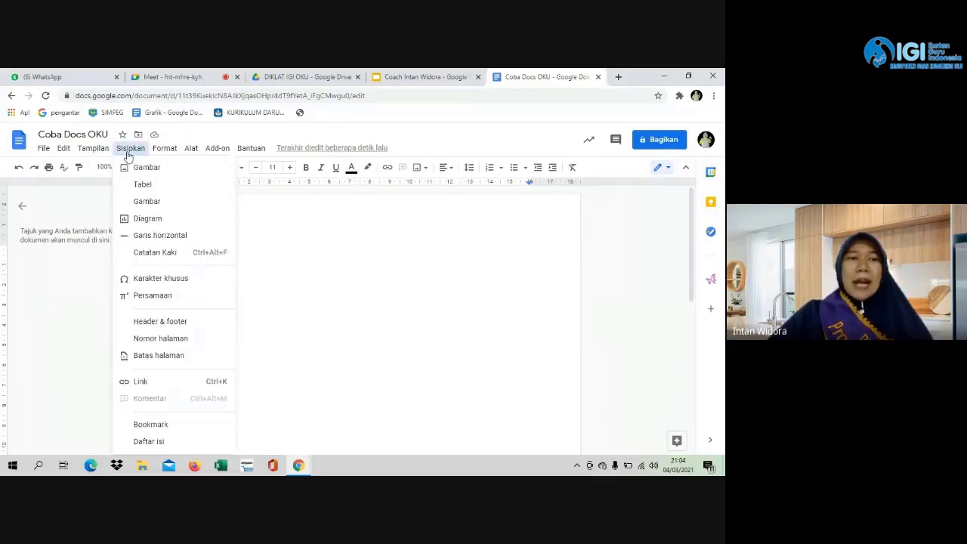
mouse_move(141, 175)
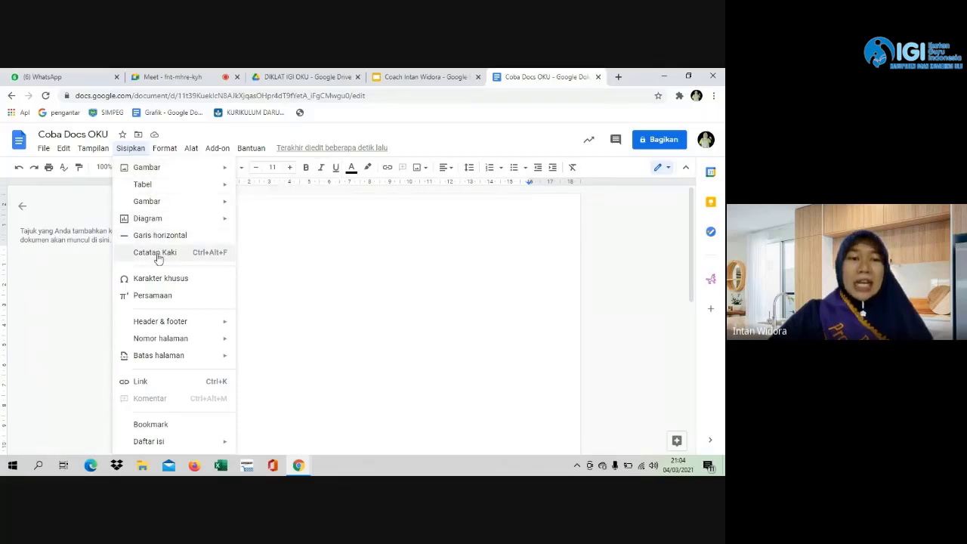
mouse_move(173, 167)
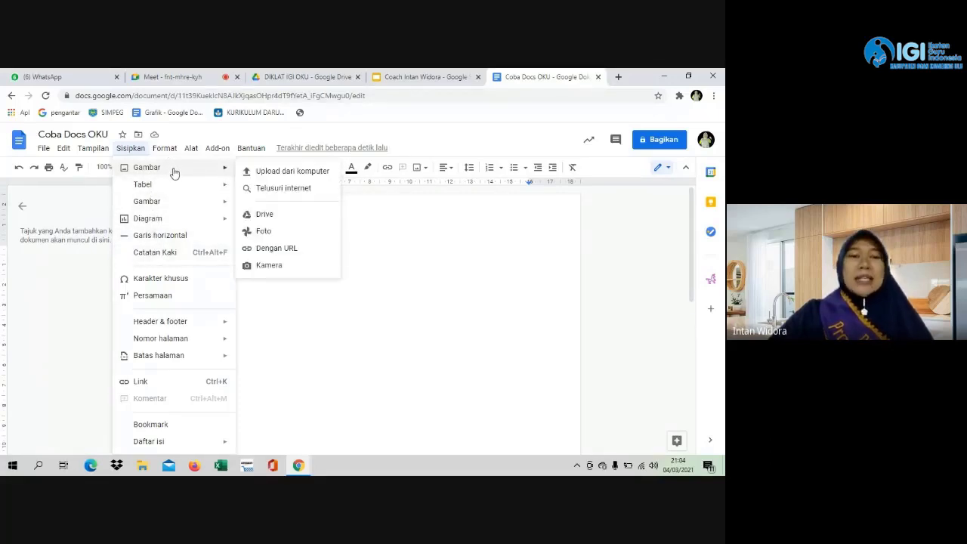
Upload 'logo rumah belajar' from the Downloads folder via Upload dari komputer.
left_click(271, 174)
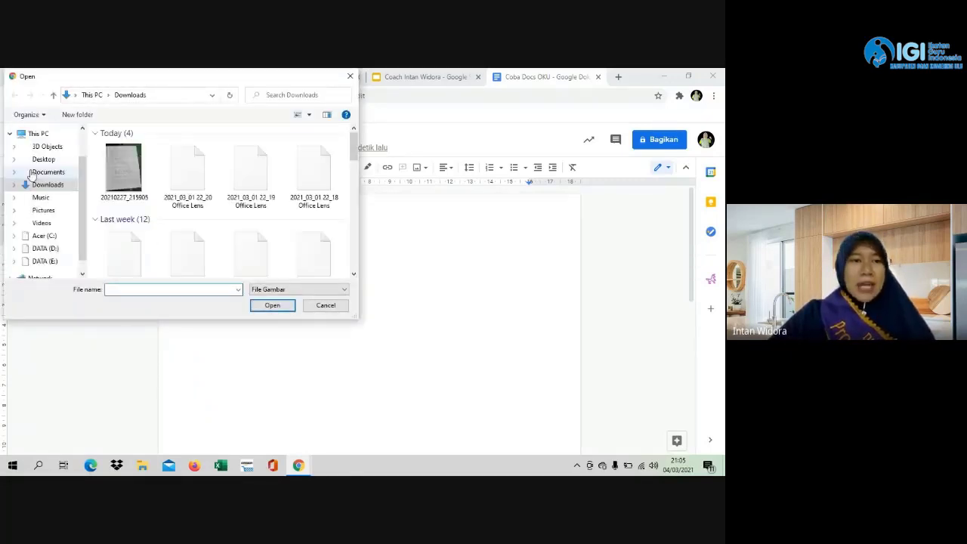
scroll(196, 201, "down", 1)
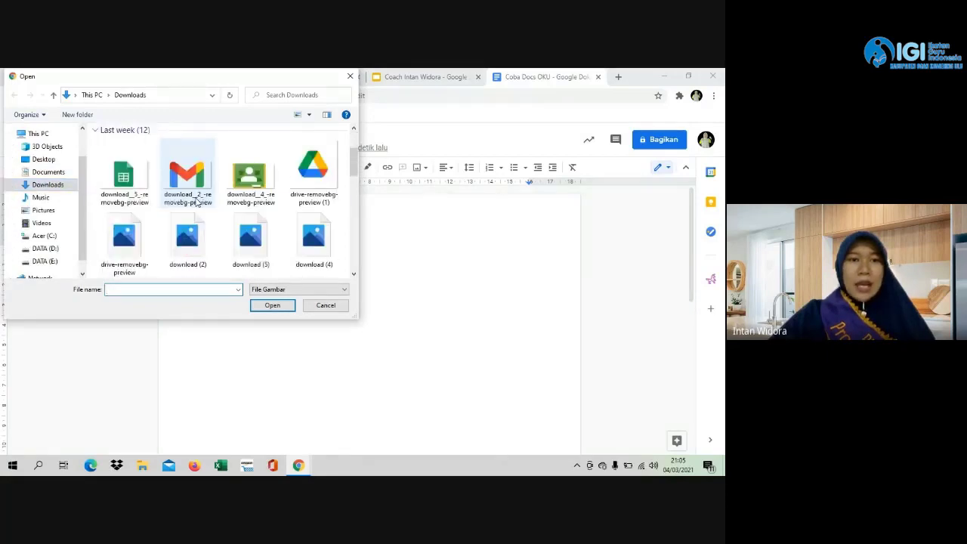
scroll(197, 203, "up", 5)
scroll(199, 204, "down", 3)
scroll(199, 204, "down", 1)
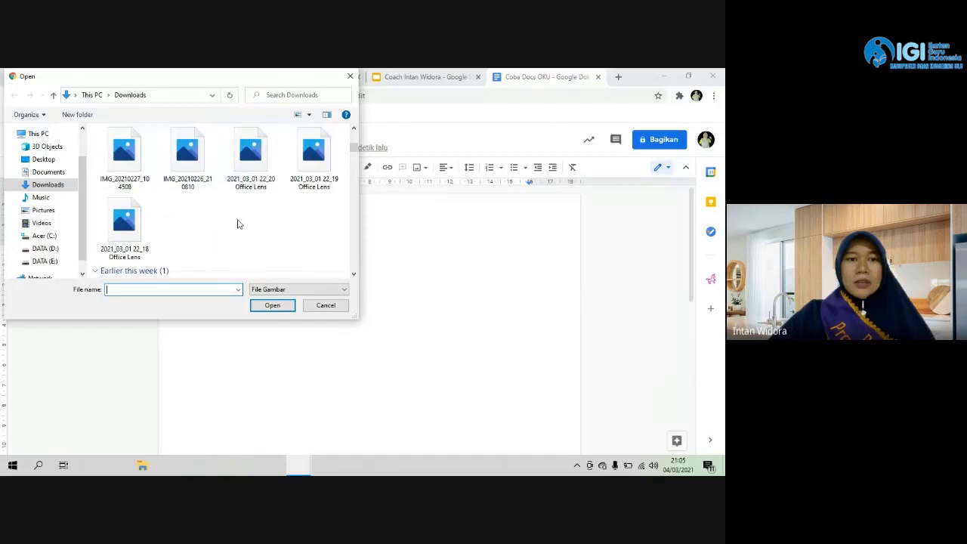
scroll(306, 229, "down", 2)
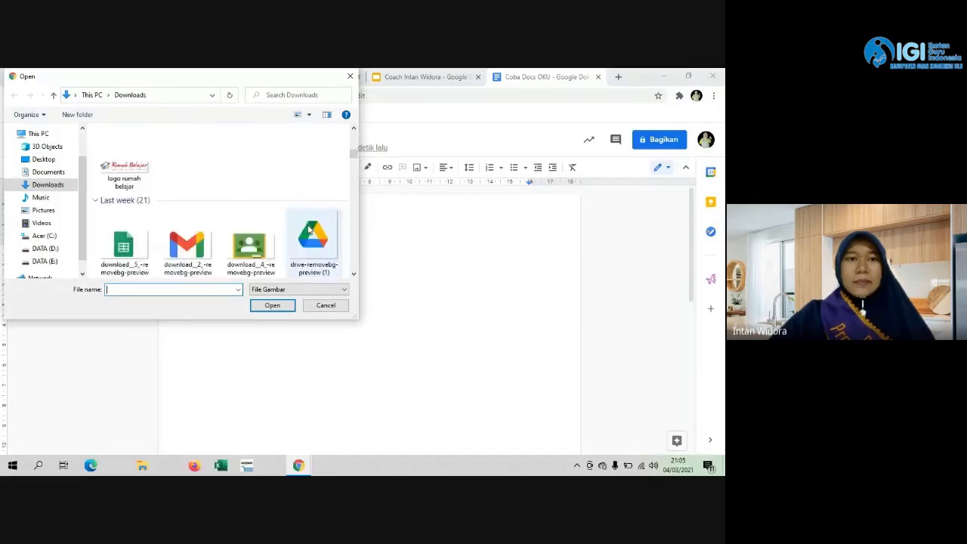
left_click(145, 163)
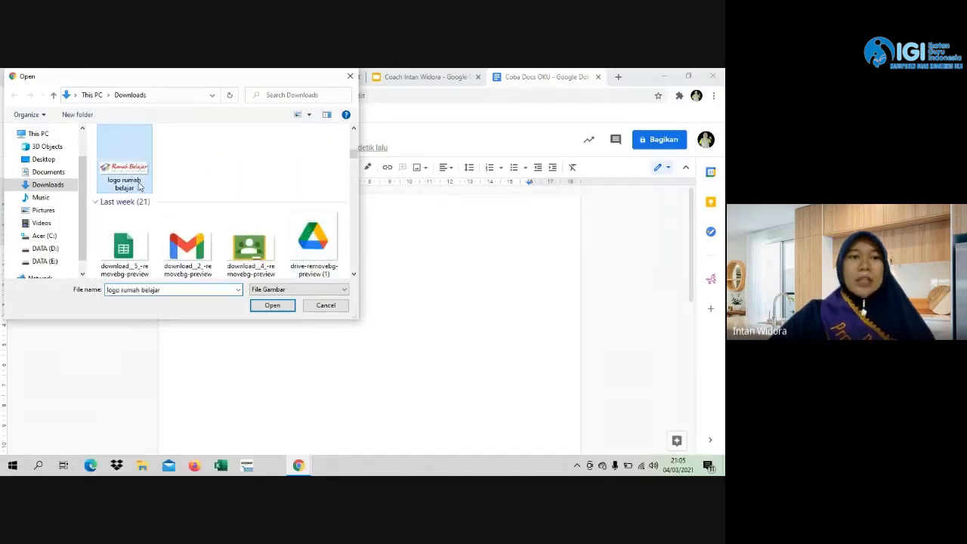
left_click(270, 305)
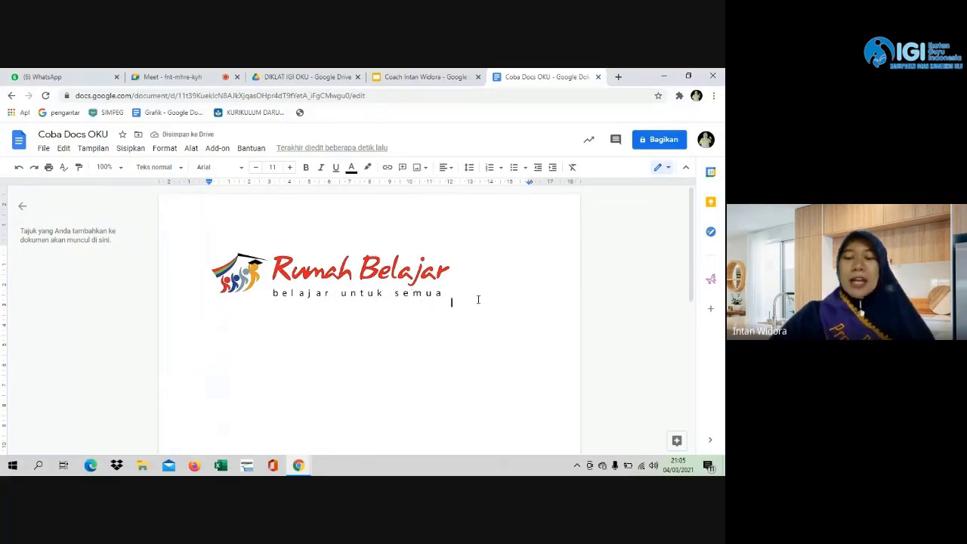
Add an empty line below the inserted Rumah Belajar logo.
key("Return")
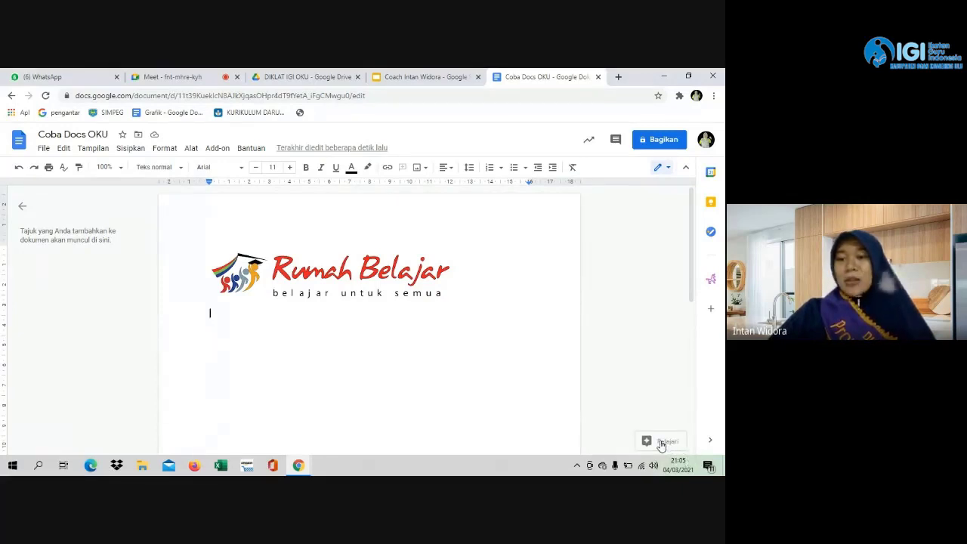
Search 'hukum newton' in the Explore panel, glance at the image results, then show the web results.
left_click(662, 444)
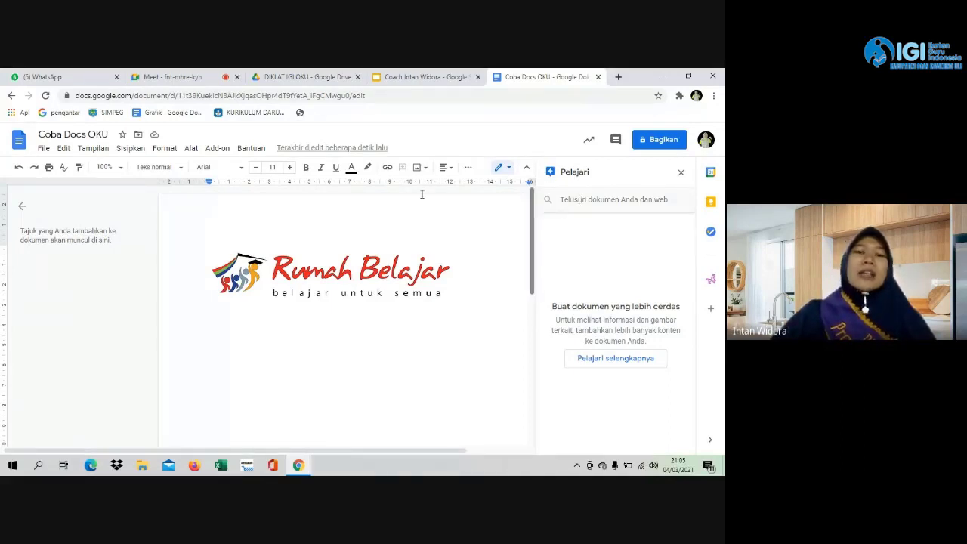
left_click(585, 201)
type("h")
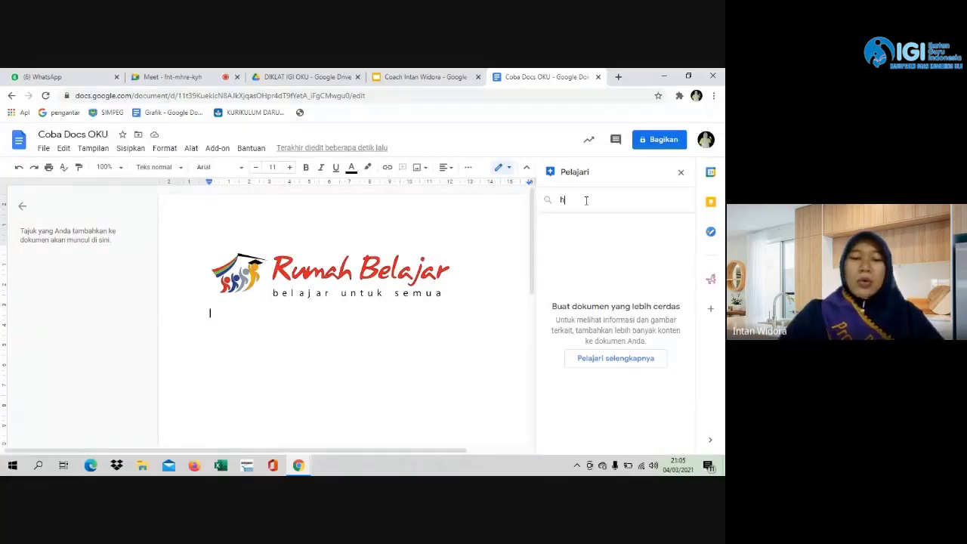
type("ukum")
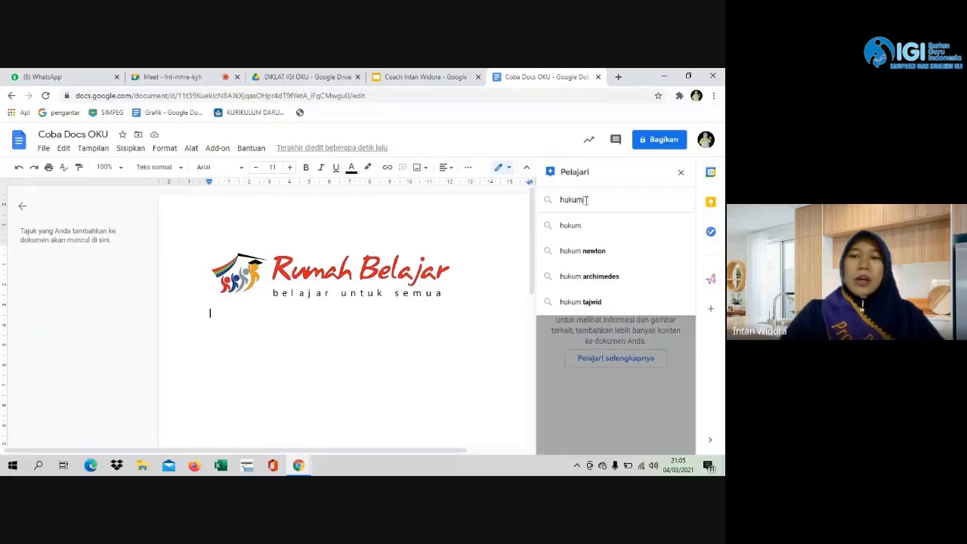
type(" newton")
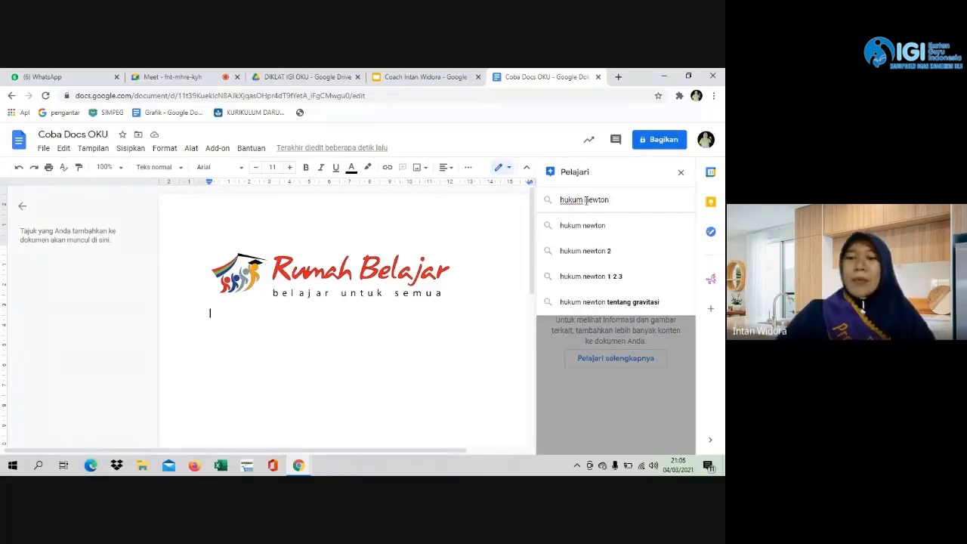
key("Return")
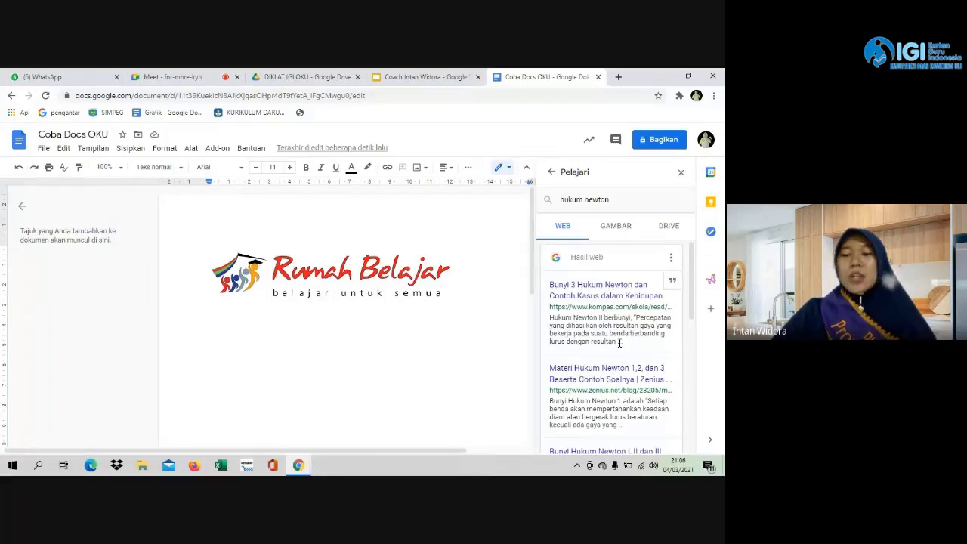
left_click(614, 233)
left_click(564, 229)
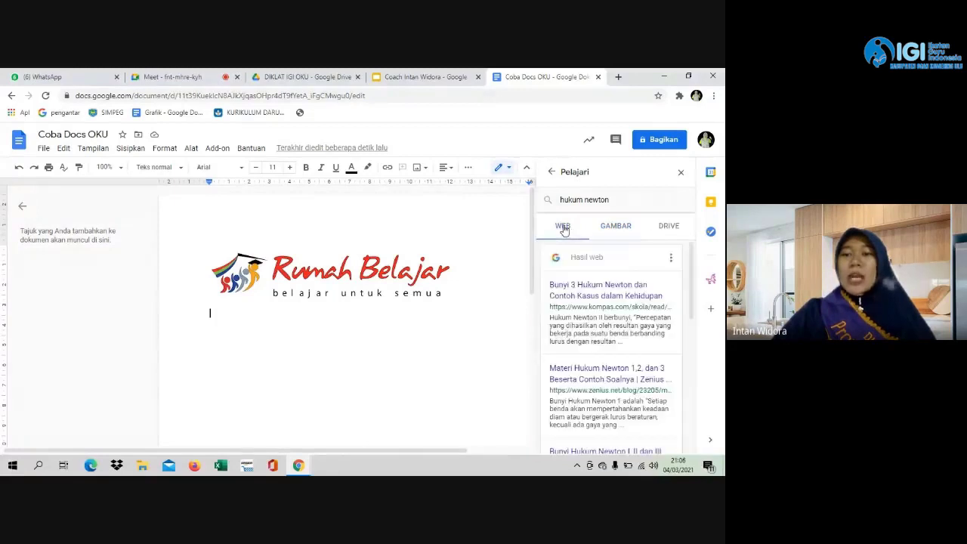
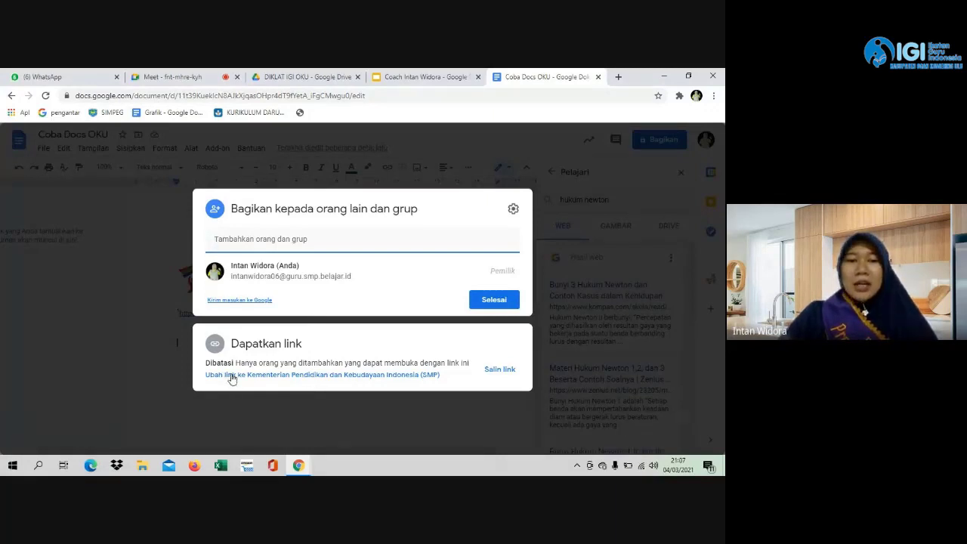
Look over suggested people in the share dialog, then close and reopen the sharing settings.
left_click(302, 239)
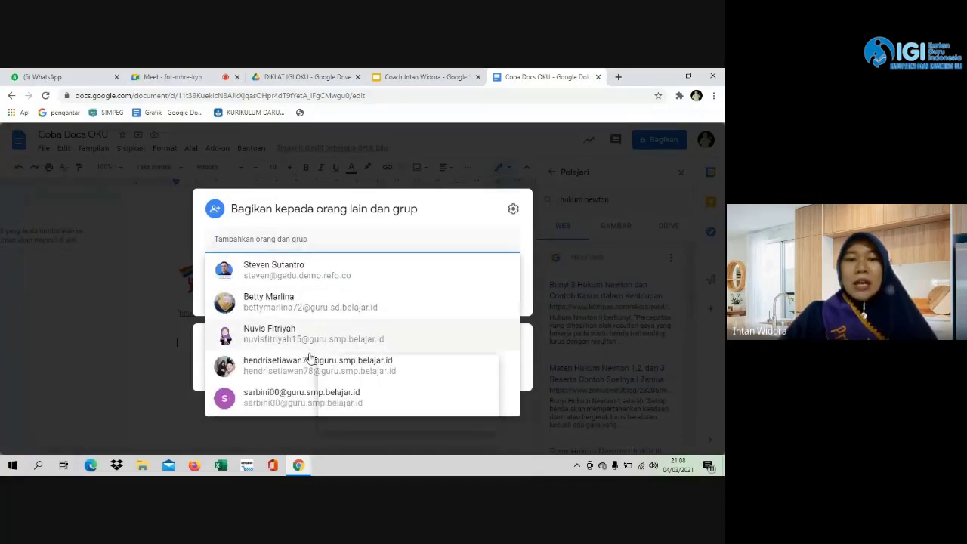
mouse_move(291, 363)
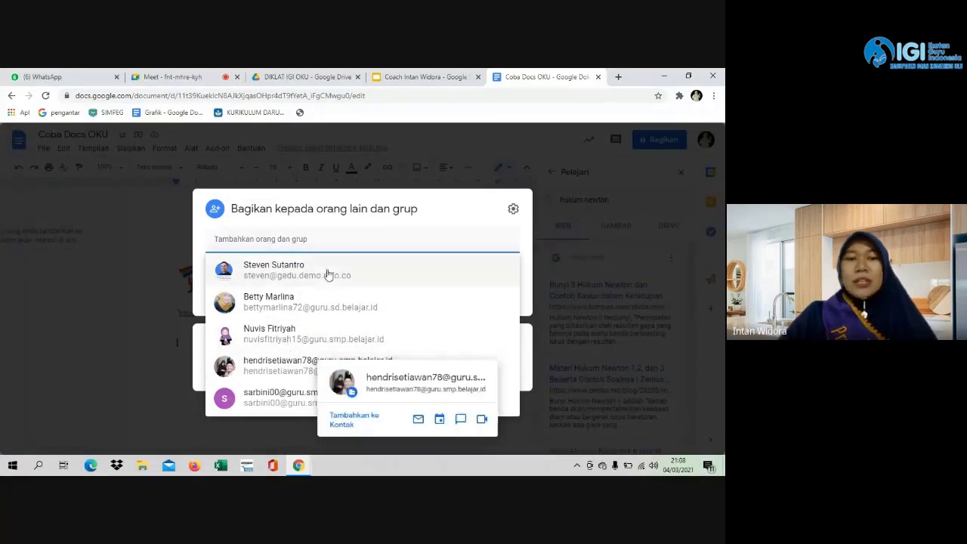
mouse_move(326, 274)
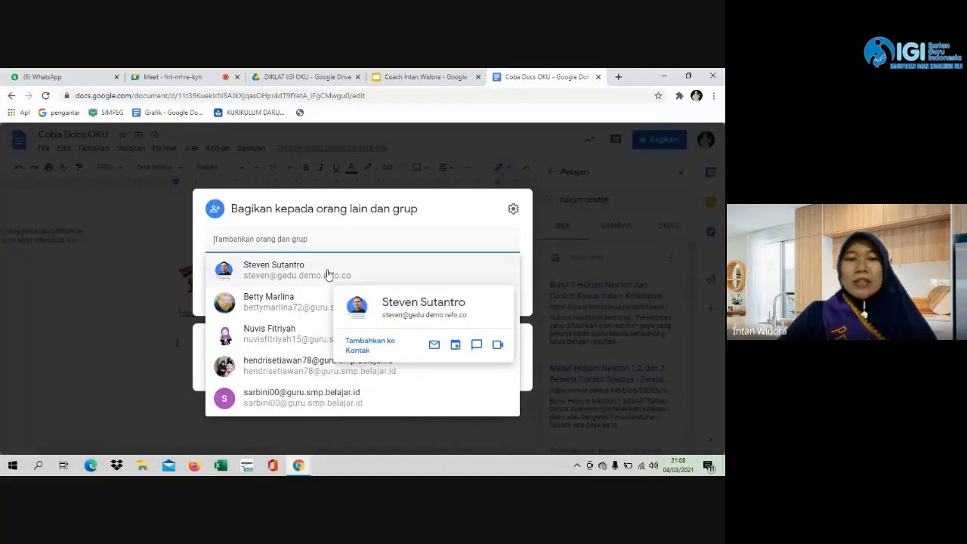
left_click(183, 250)
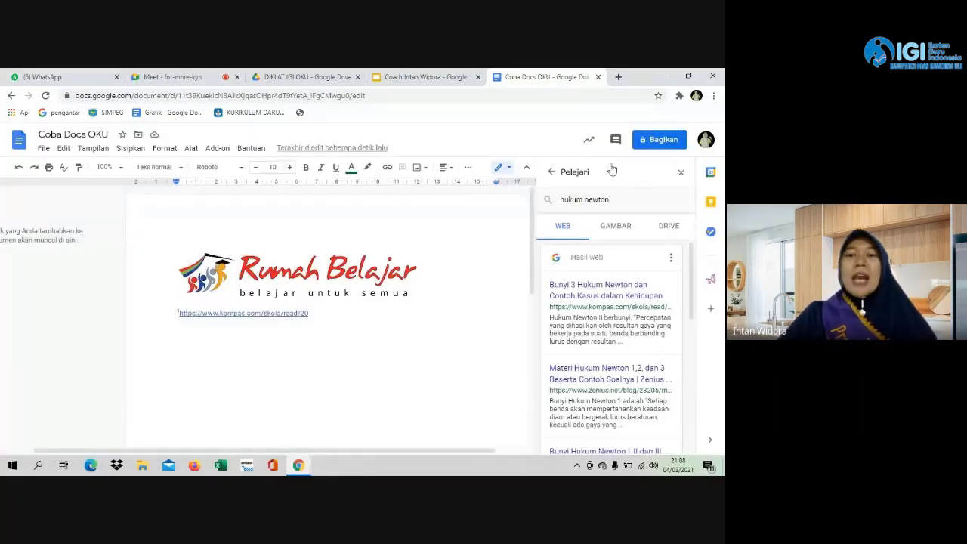
left_click(660, 141)
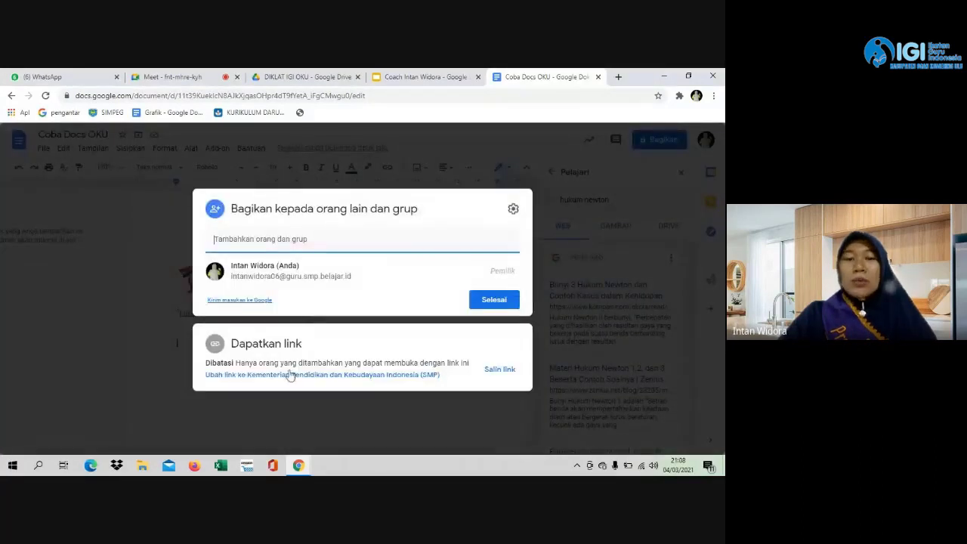
Set General access to 'Siapa saja yang memiliki link' with the Editor role.
left_click(403, 375)
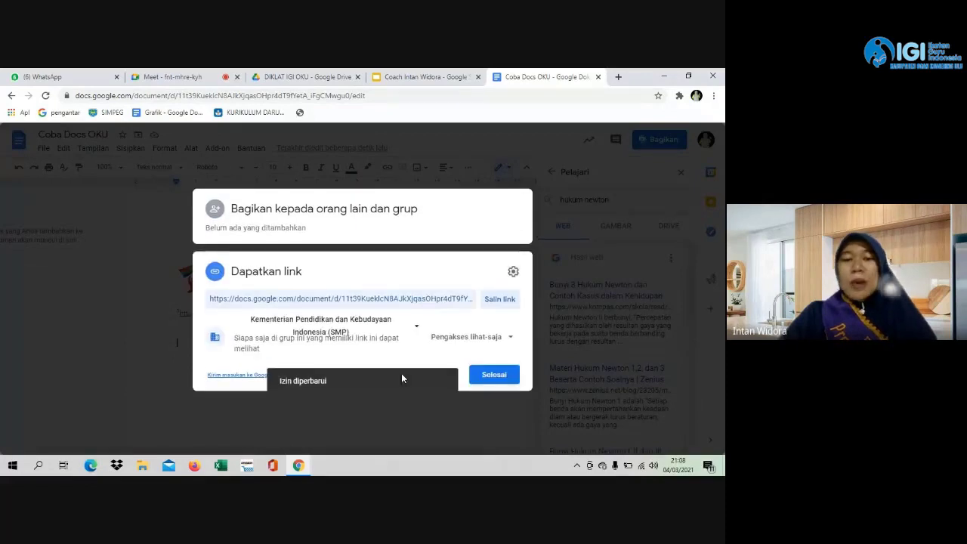
left_click(416, 327)
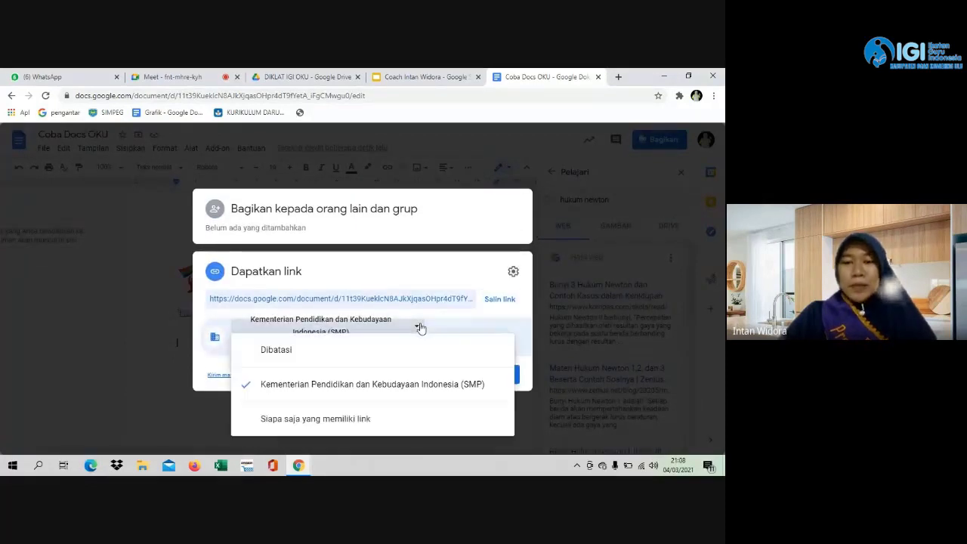
left_click(366, 423)
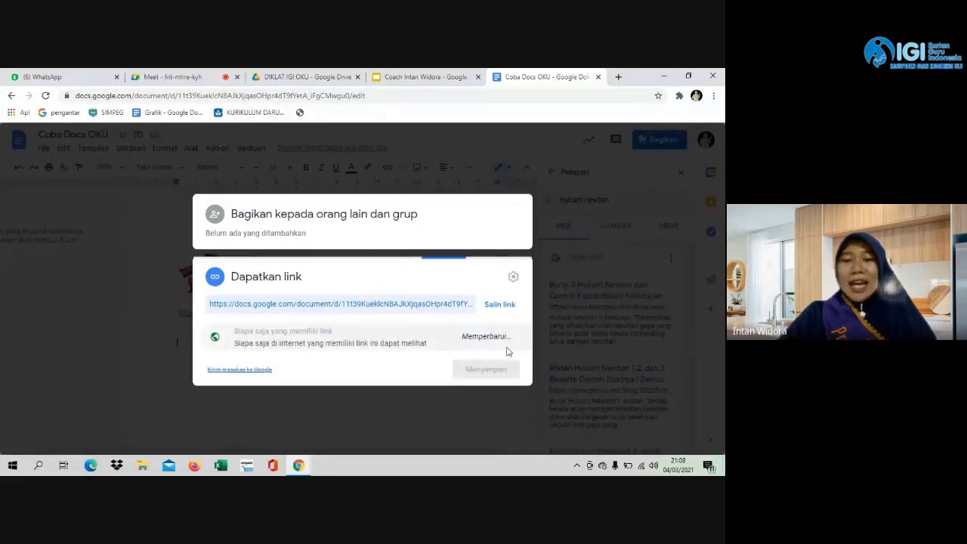
left_click(507, 340)
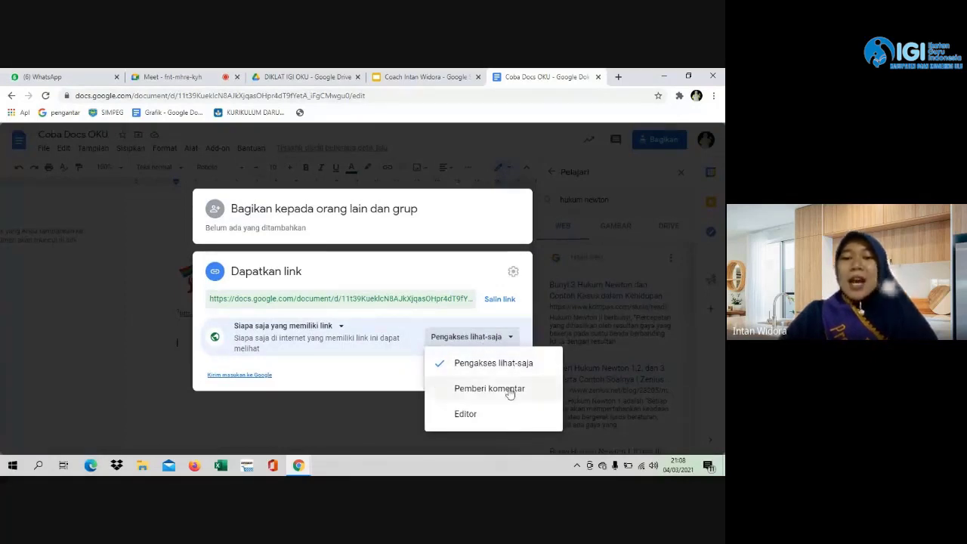
left_click(466, 414)
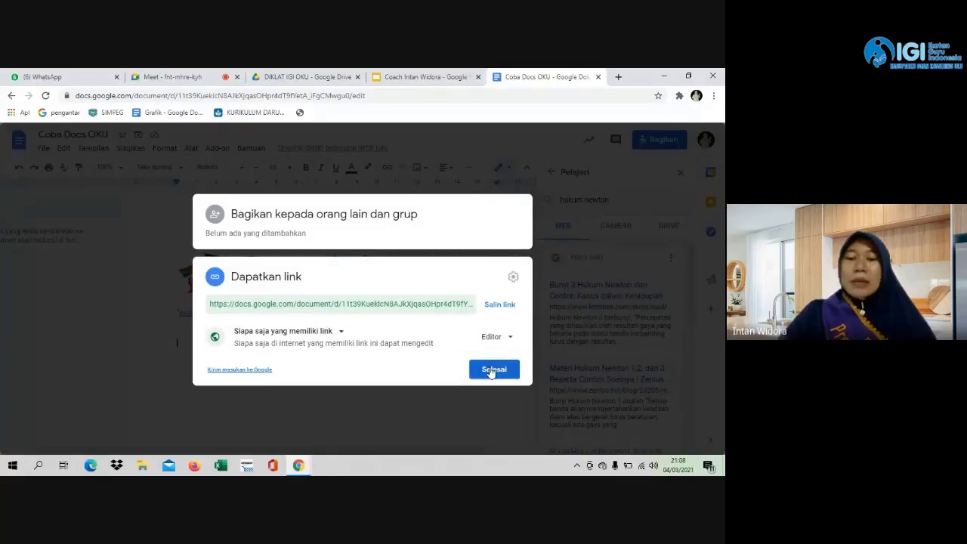
Copy the document link, finish sharing, and switch to the Meet call.
left_click(500, 304)
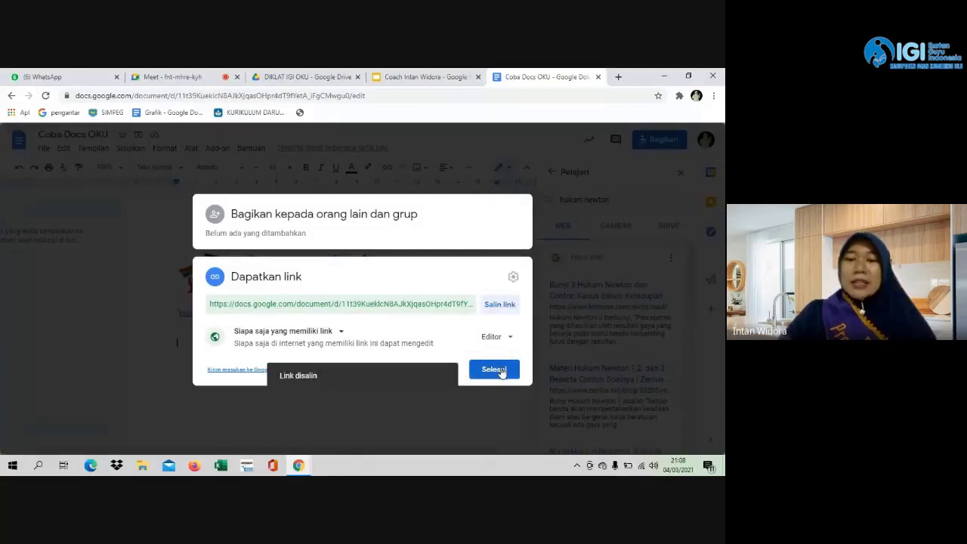
left_click(498, 369)
left_click(202, 79)
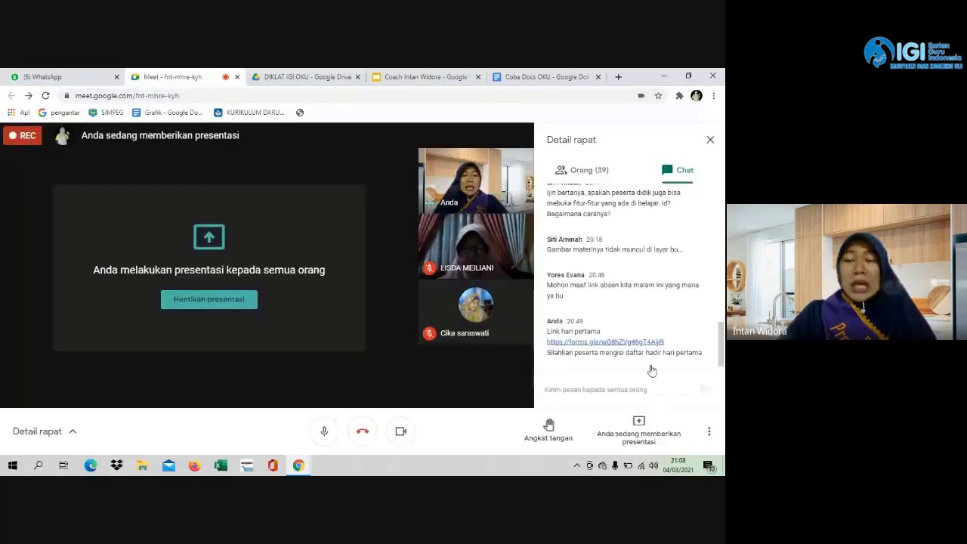
Paste and send the Coba Docs OKU link in the Meet chat, then return to the document.
left_click(608, 391)
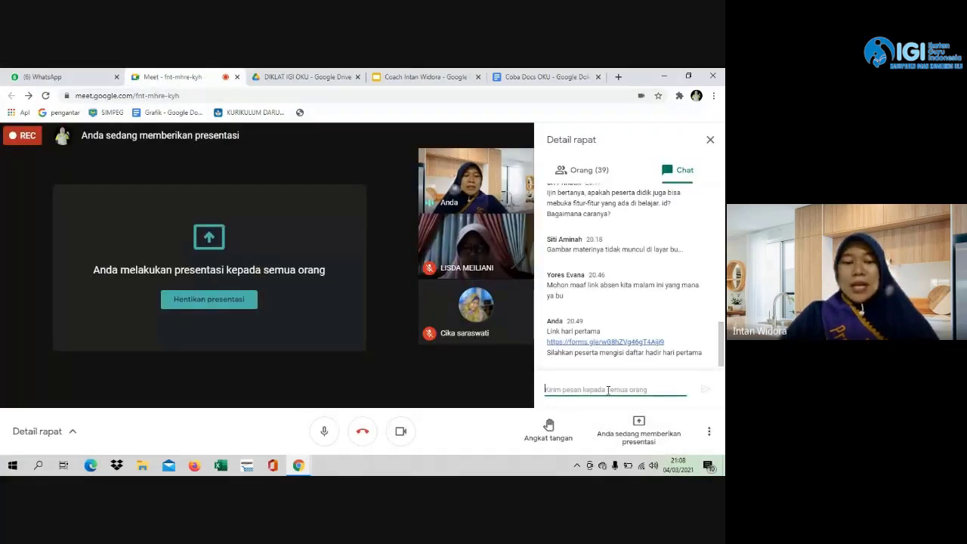
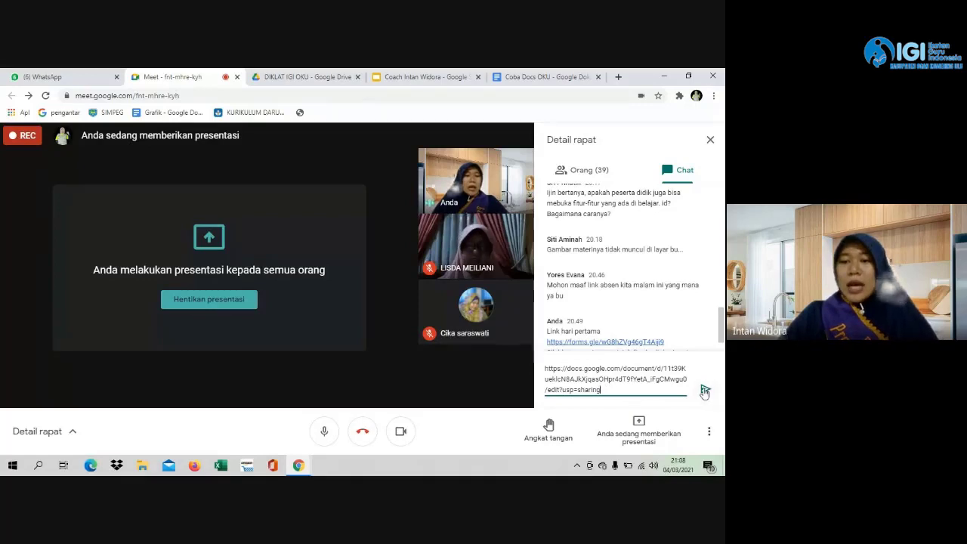
left_click(704, 390)
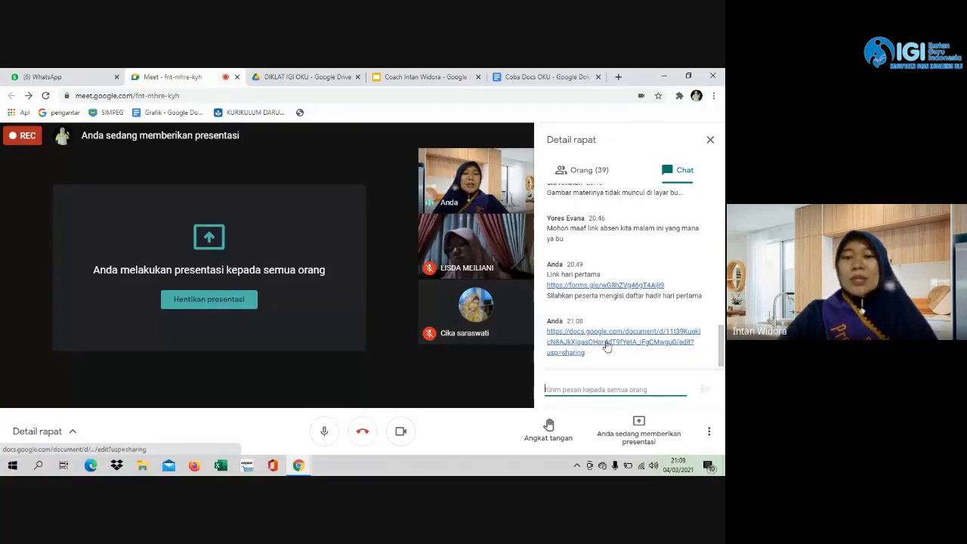
left_click(531, 82)
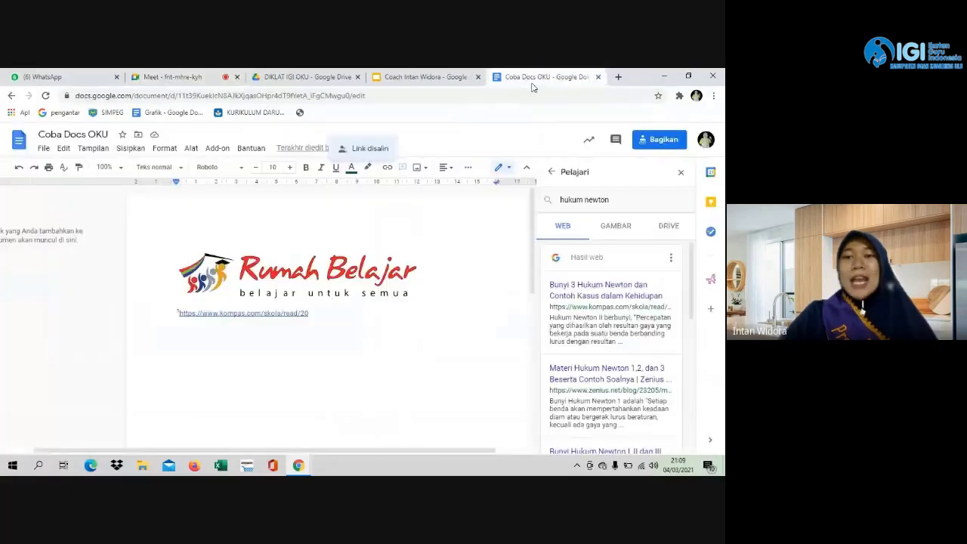
Type the greeting 'Apa kabar semua?' below the link and start a new line.
key("Caps_Lock")
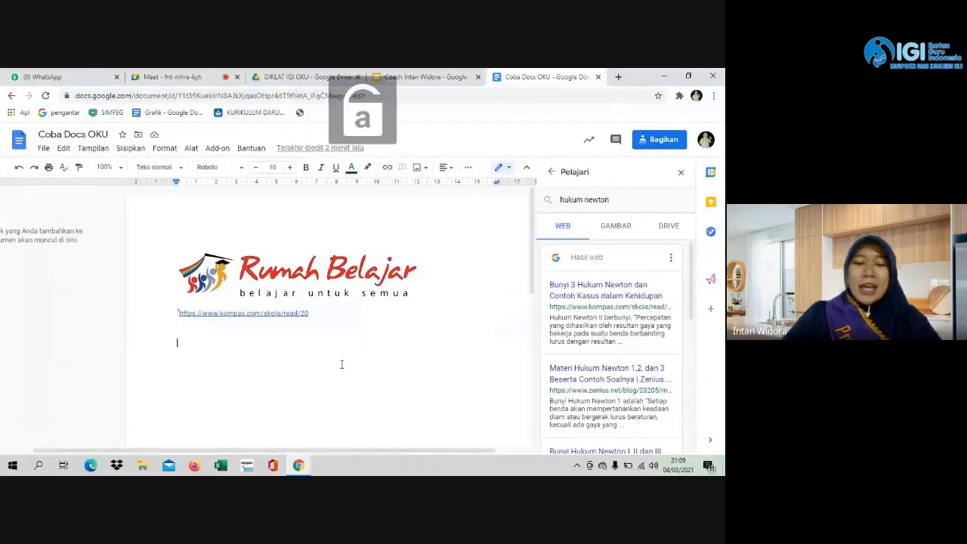
type("Apa kabar ")
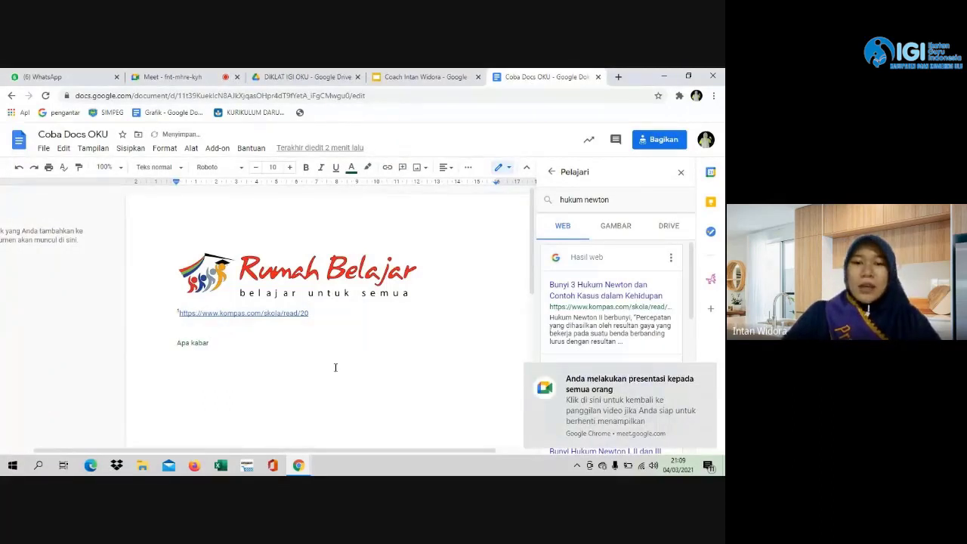
type("semua?")
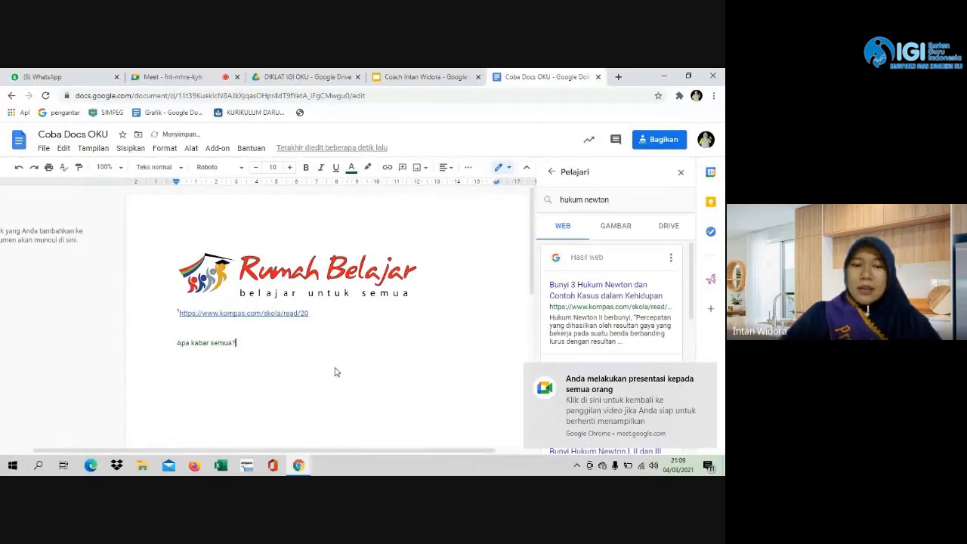
key("Return")
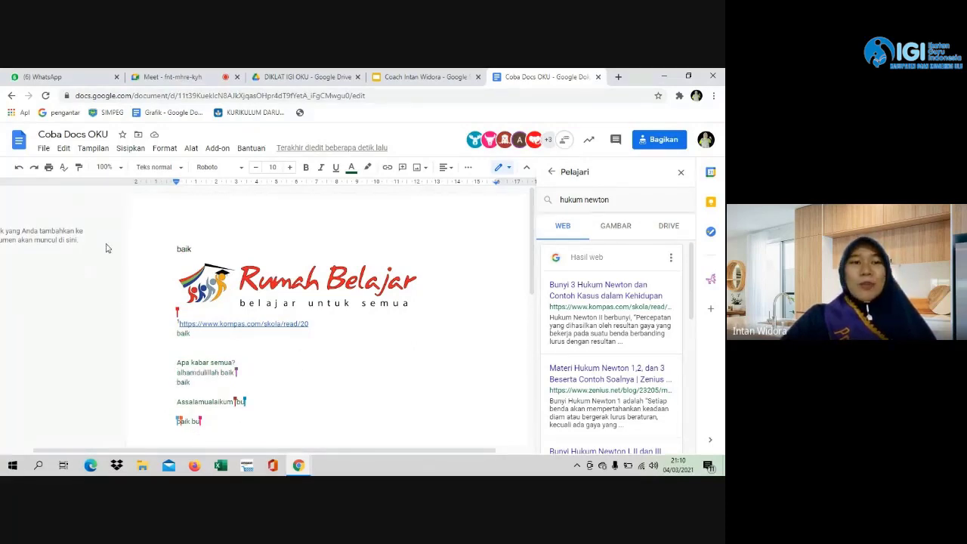
Open Lihat histori versi from File > Histori versi to list the document's saved versions.
left_click(43, 149)
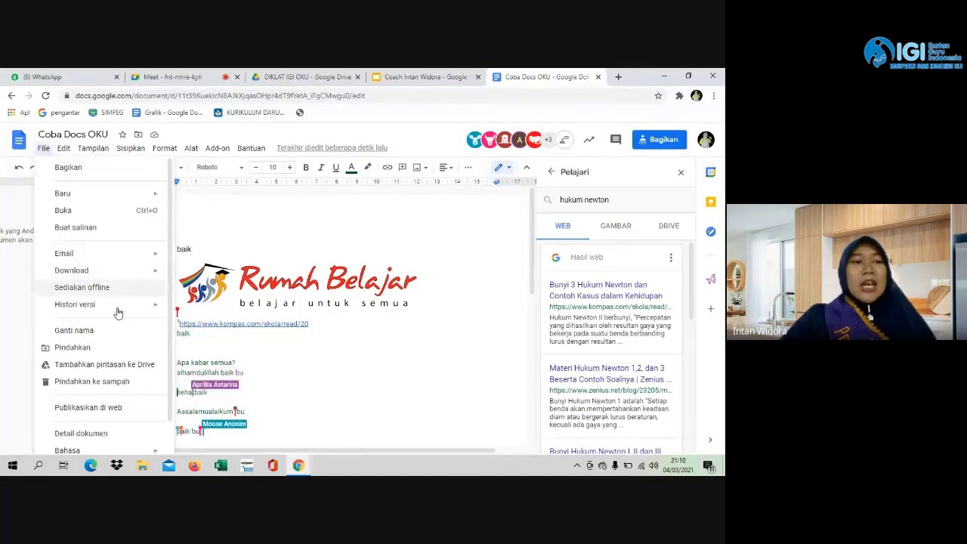
mouse_move(117, 305)
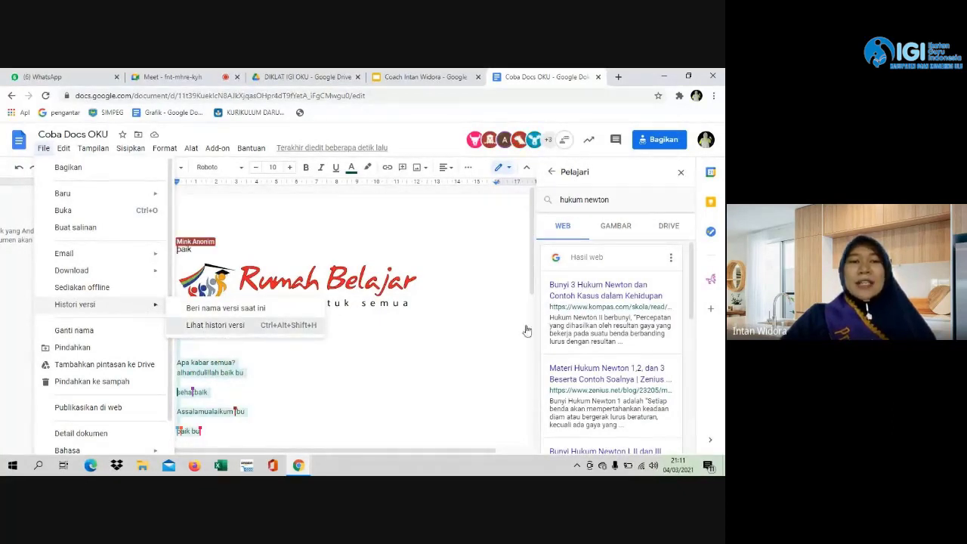
left_click(215, 324)
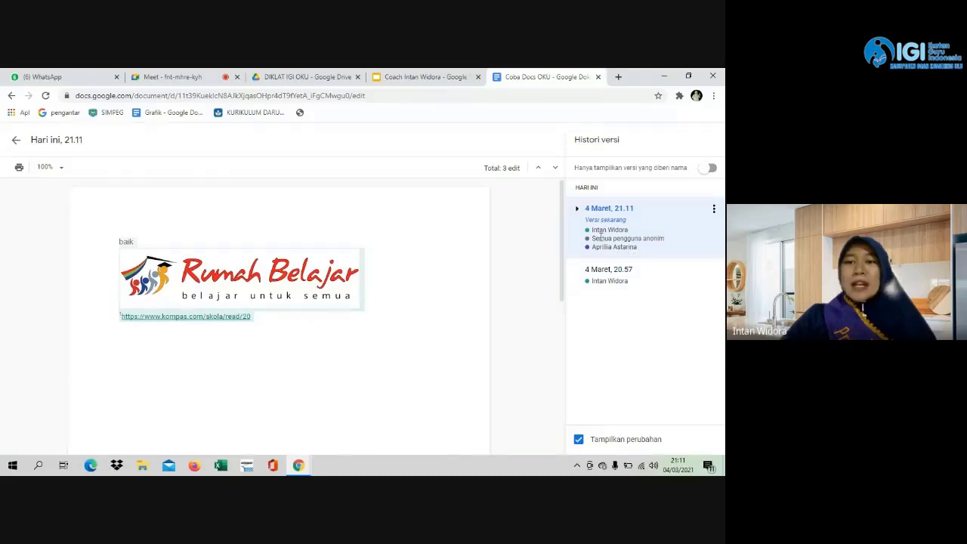
left_click(611, 277)
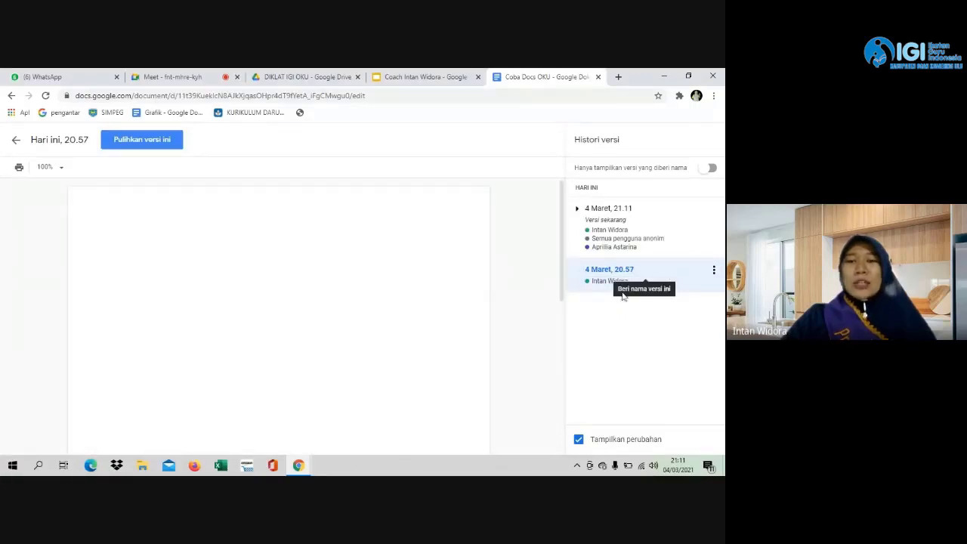
left_click(612, 231)
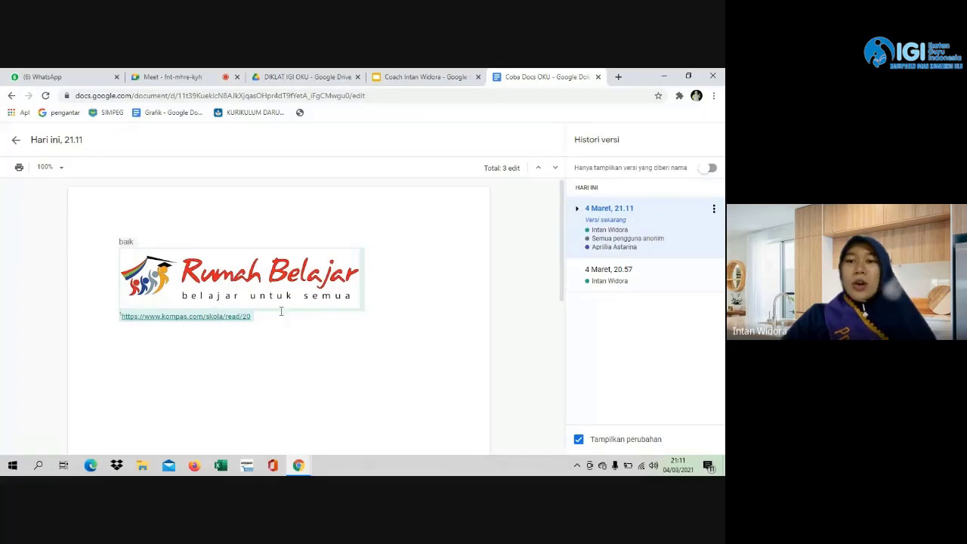
left_click(714, 212)
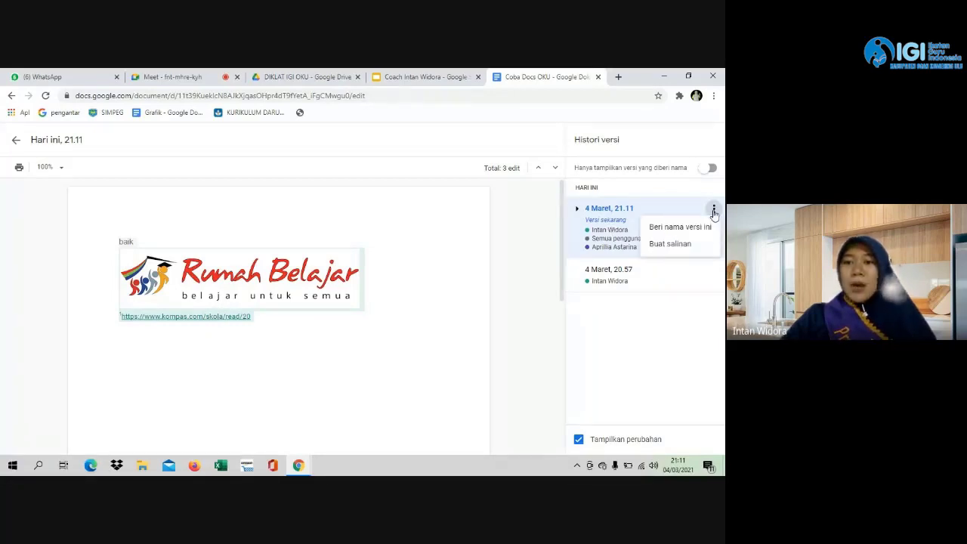
left_click(612, 229)
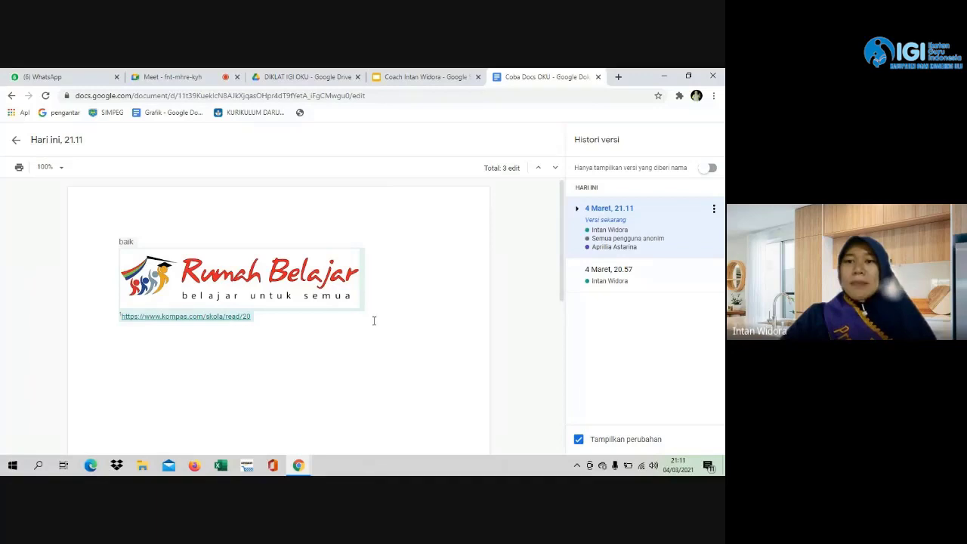
scroll(18, 257, "down", 3)
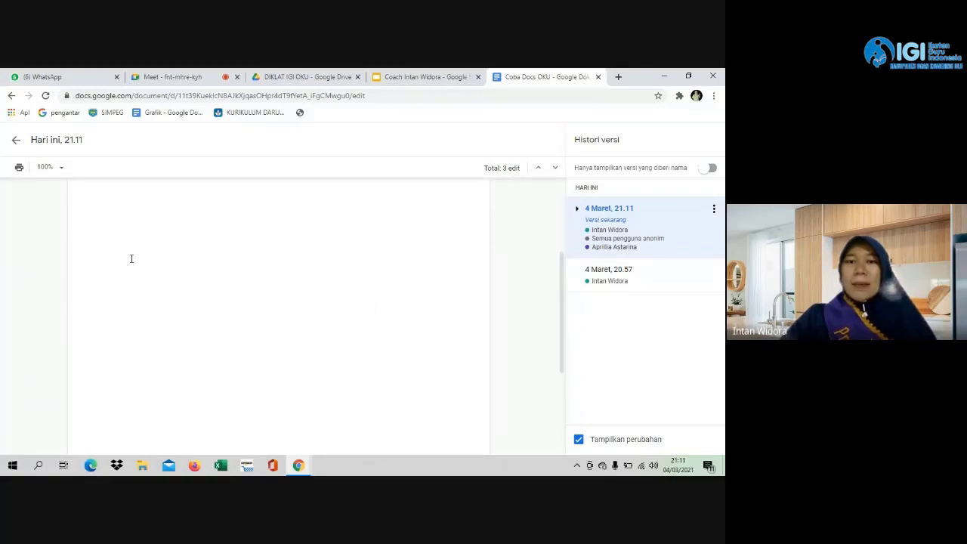
scroll(242, 312, "up", 3)
scroll(274, 311, "down", 3)
scroll(328, 307, "up", 3)
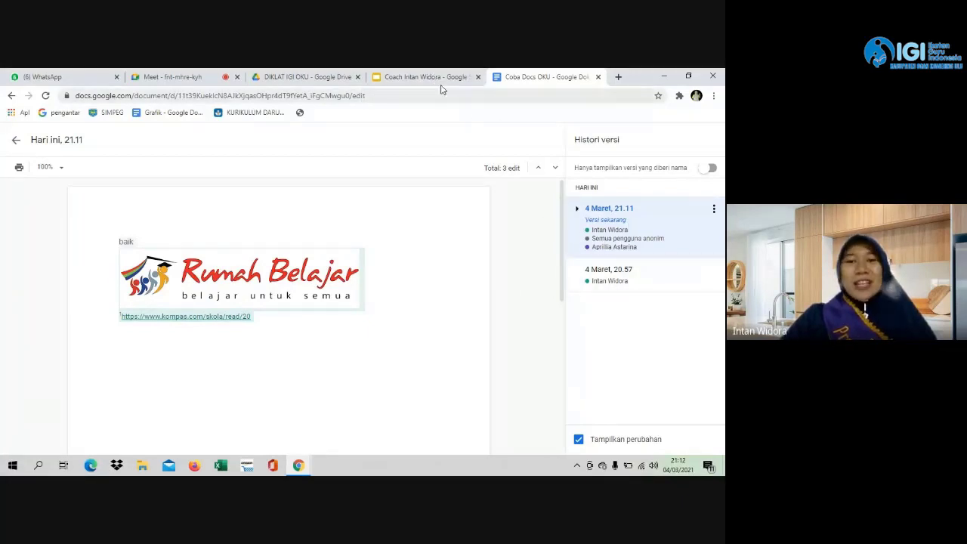
Exit version history back to the editor and switch to the Meet call.
left_click(17, 143)
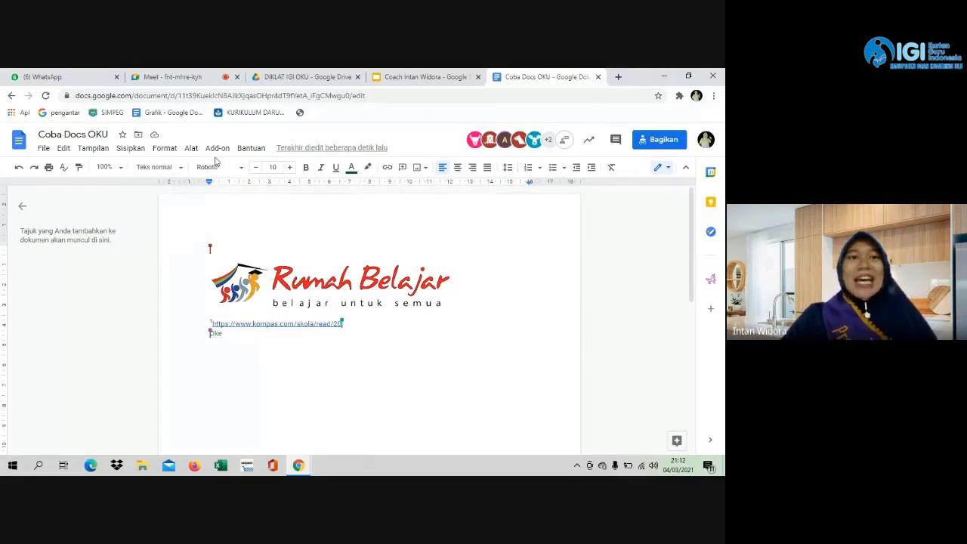
left_click(204, 79)
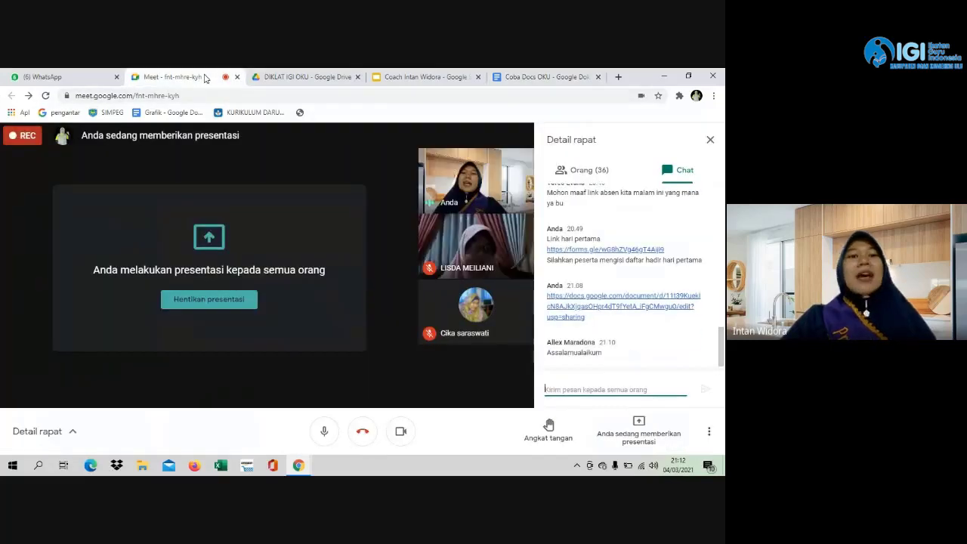